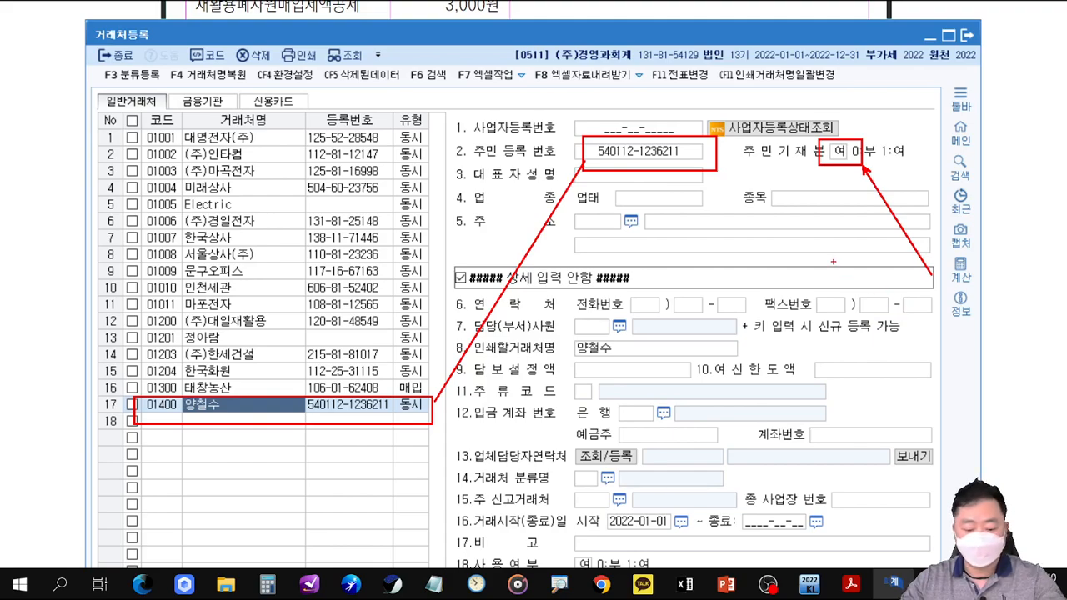
- Examine the textbook exercise's final-period purchase transaction: date, item, quantity, amount and payment method
key("Escape")
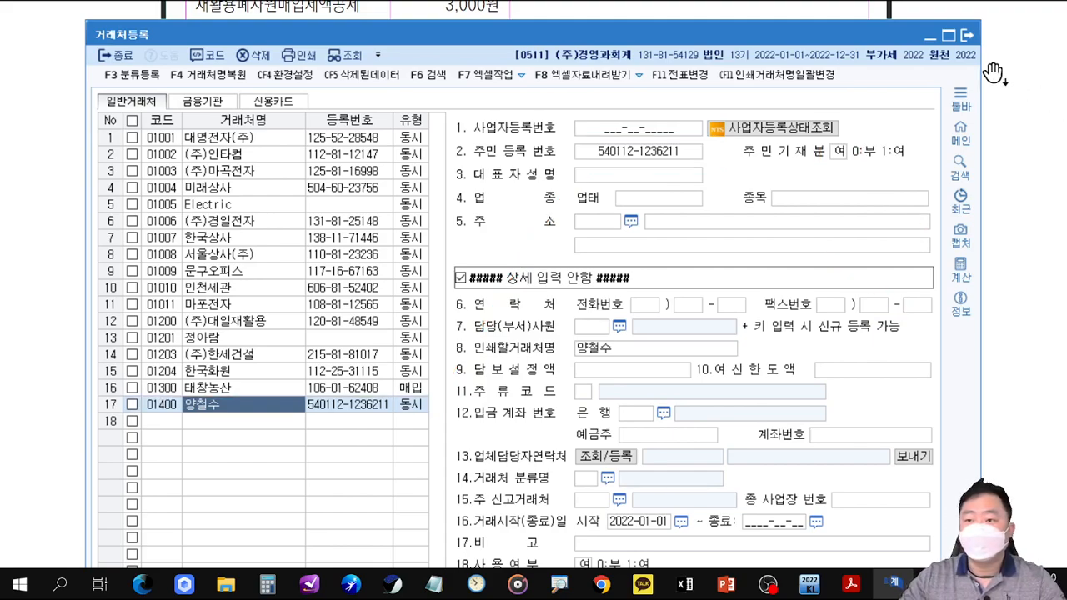
left_click_drag(832, 36, 840, 38)
key("alt+Tab")
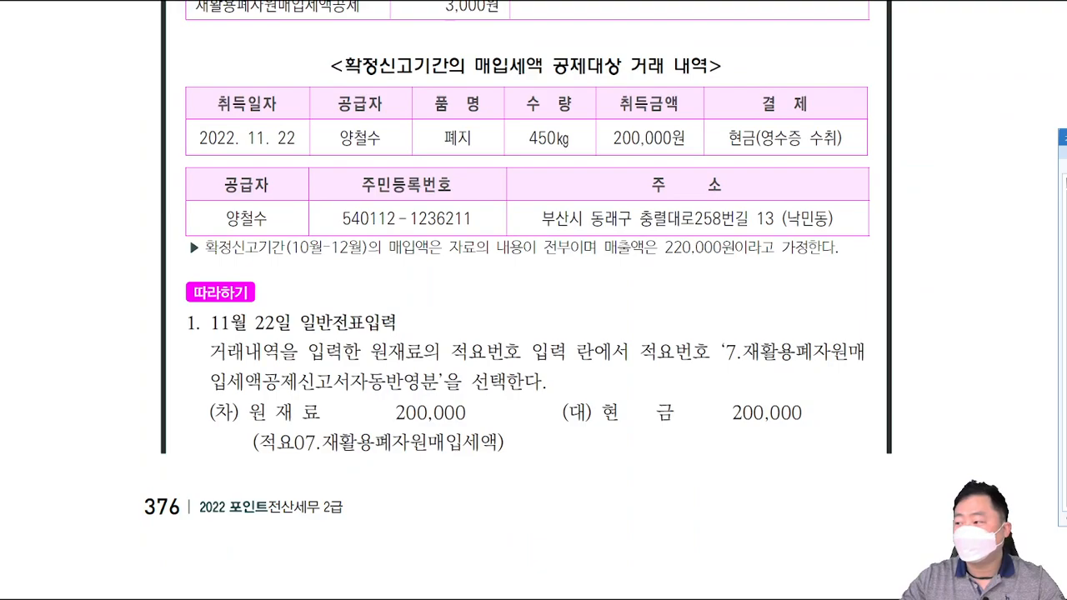
scroll(452, 213, "up", 5)
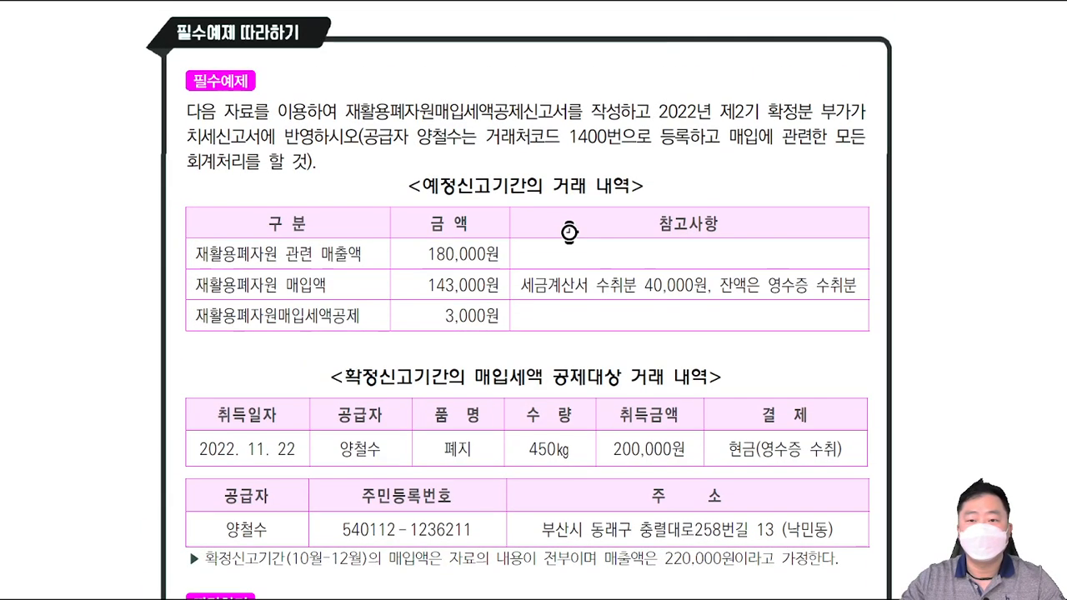
scroll(581, 178, "down", 1)
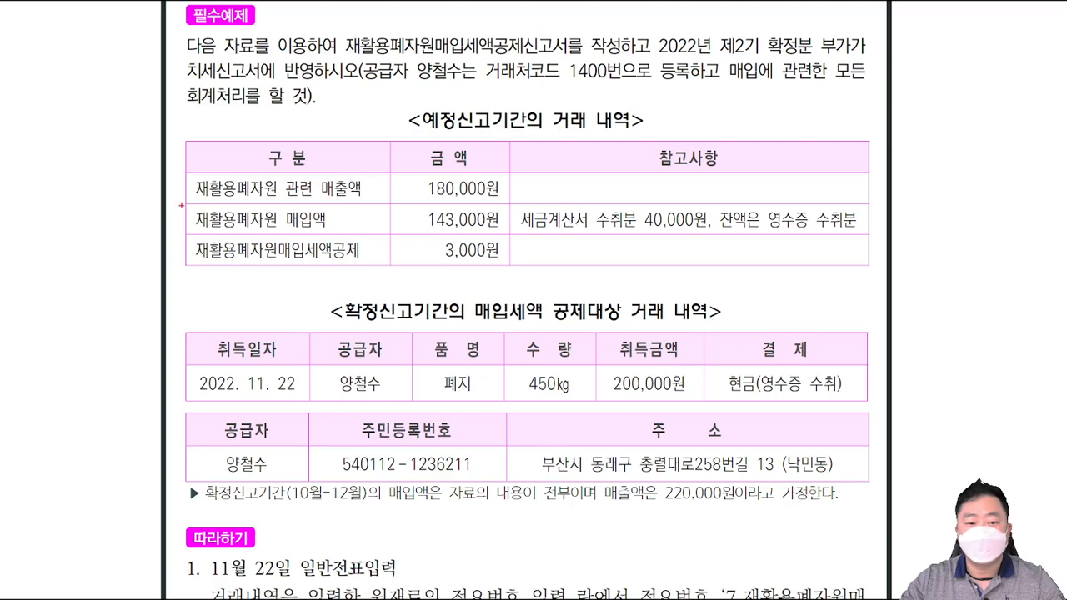
mouse_move(168, 305)
left_mouse_down()
mouse_move(381, 365)
mouse_move(867, 424)
mouse_move(889, 408)
left_mouse_up()
mouse_move(901, 340)
left_mouse_down()
mouse_move(904, 350)
mouse_move(953, 315)
left_mouse_up()
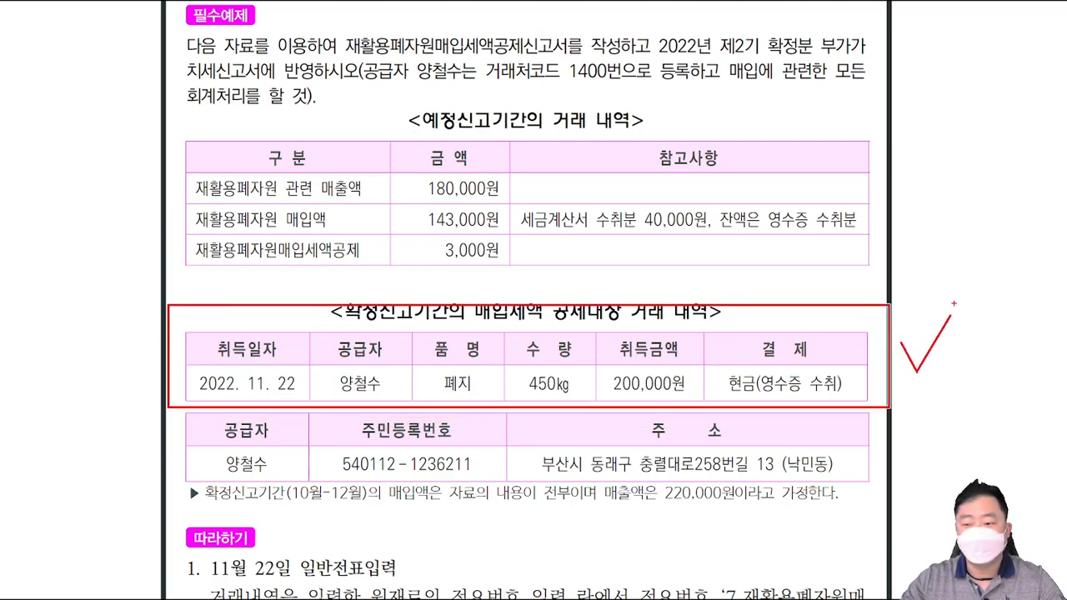
key("Escape")
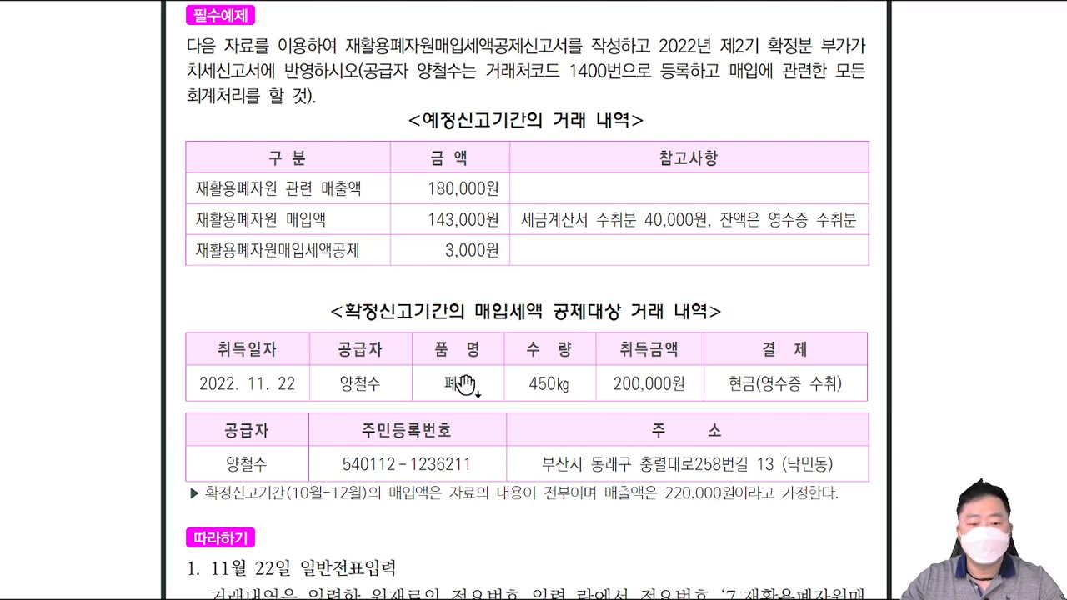
- Switch to the 매입매출전표입력 window and place it below the exercise's transaction table so both can be seen
key("alt+Tab")
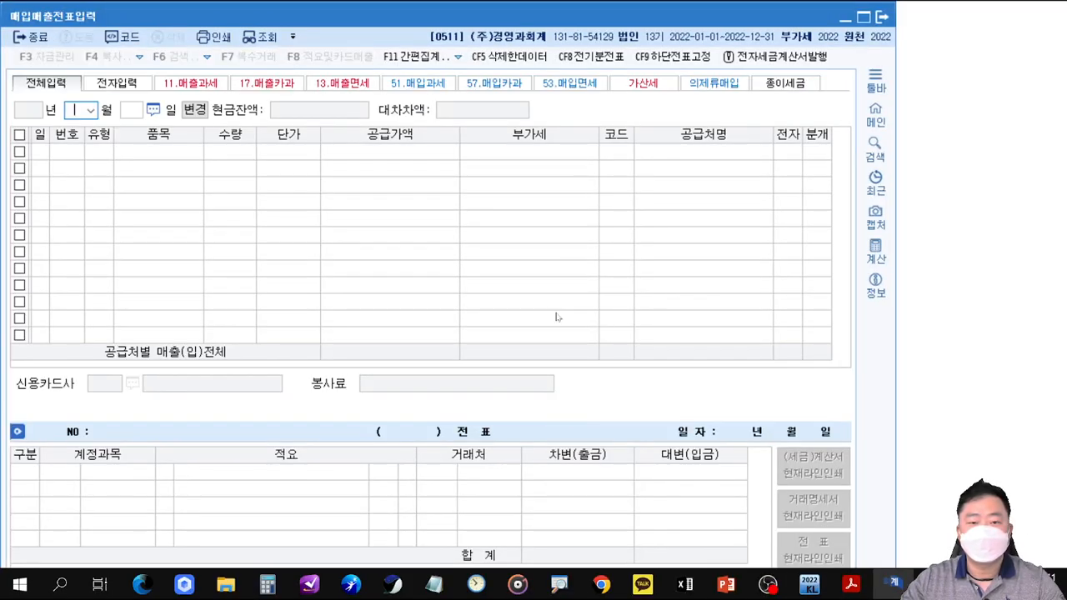
left_click_drag(642, 12, 765, 340)
left_click(707, 250)
scroll(673, 263, "down", 3)
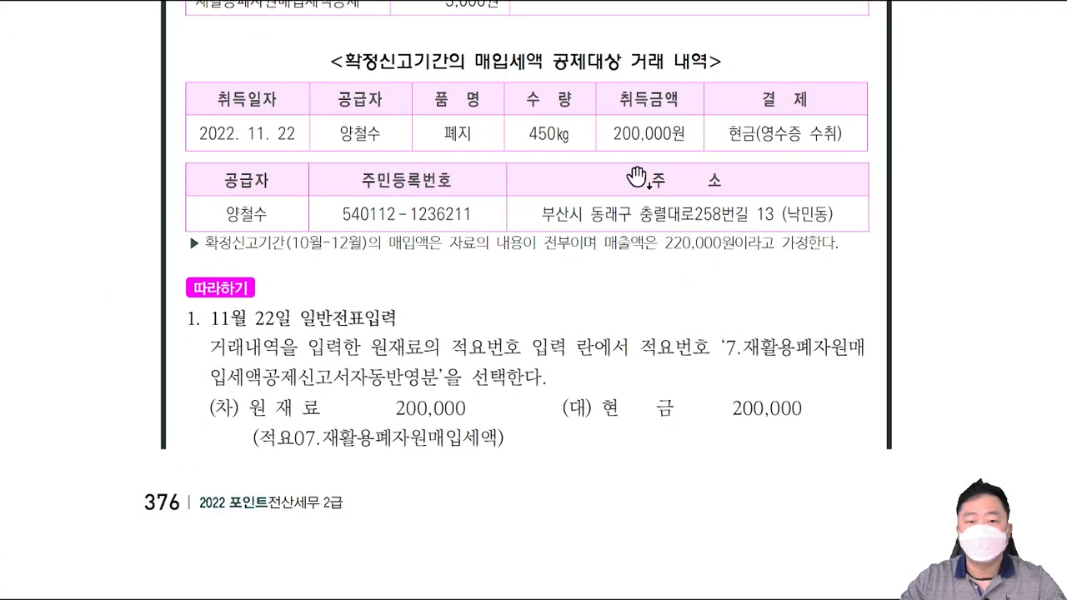
key("alt+Tab")
left_click_drag(565, 336, 566, 178)
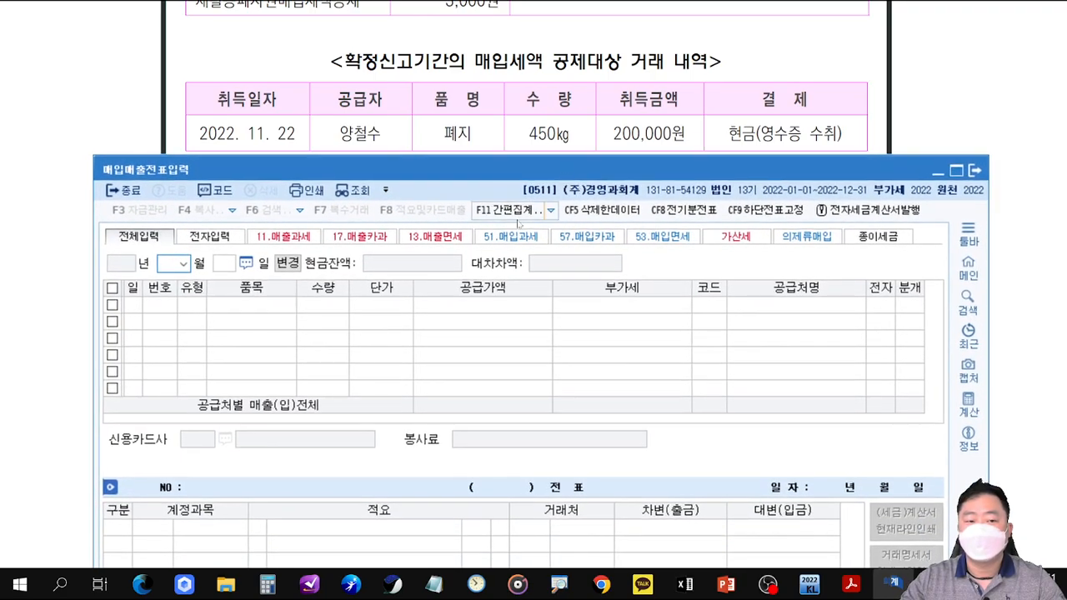
- Set the voucher date to month 11, day 22 in 매입매출전표입력
type("11")
key("Return")
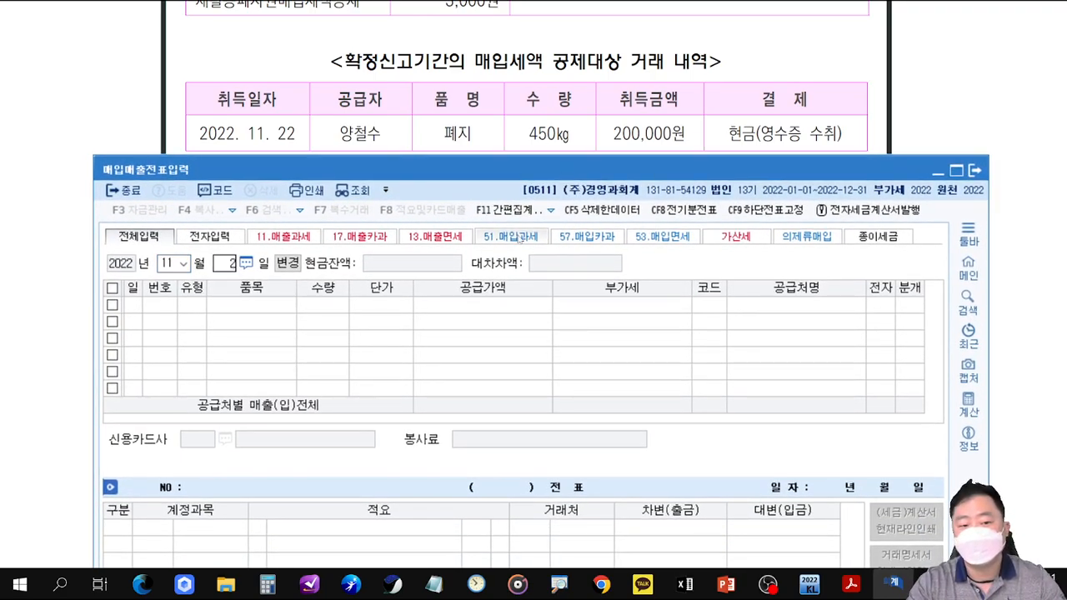
type("22")
key("Return")
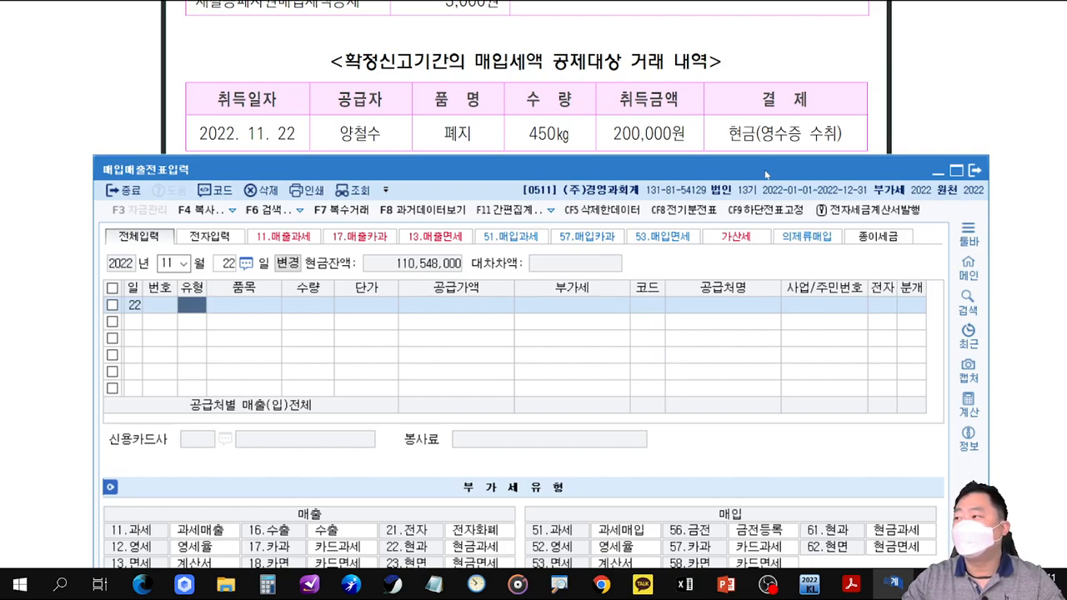
- Set the new voucher line's VAT type to 60.면건, the purchase type without tax evidence
left_click_drag(767, 174, 766, 46)
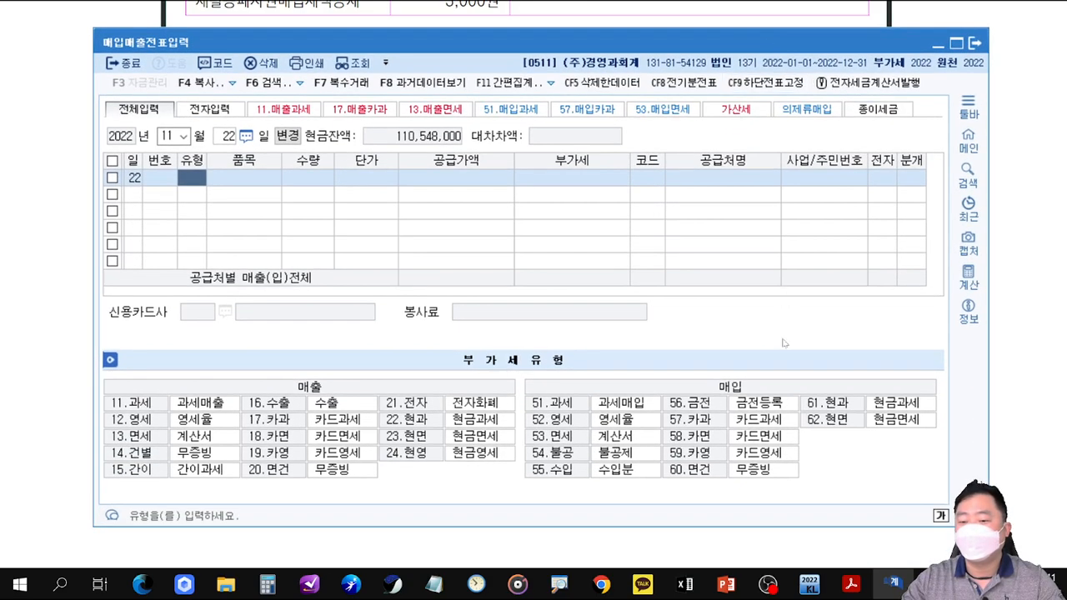
mouse_move(659, 461)
left_mouse_down()
mouse_move(799, 482)
mouse_move(845, 517)
left_mouse_up()
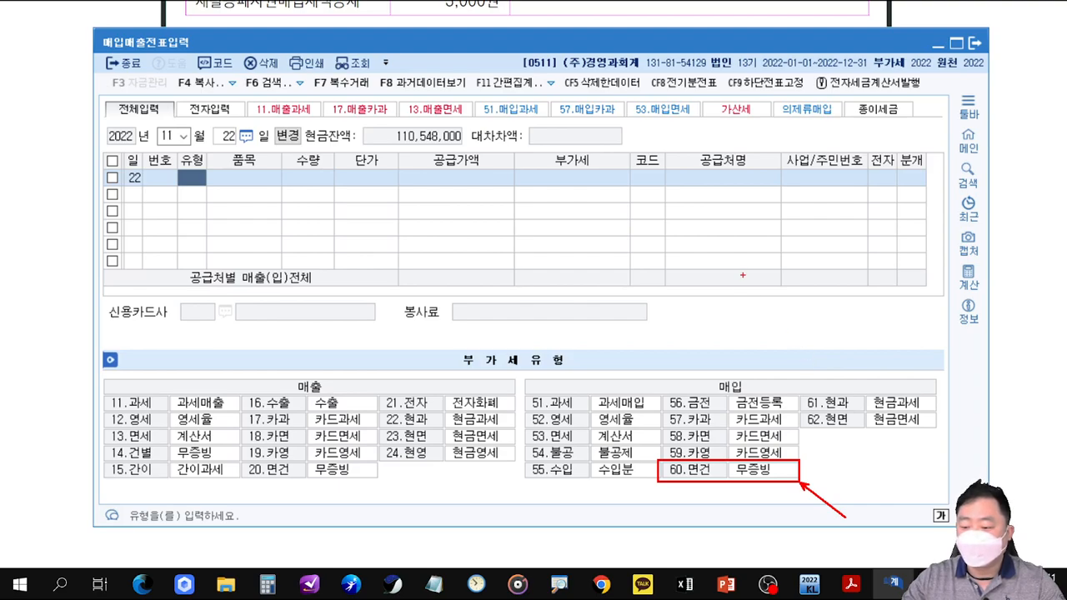
key("Escape")
left_click_drag(576, 47, 576, 169)
type("60")
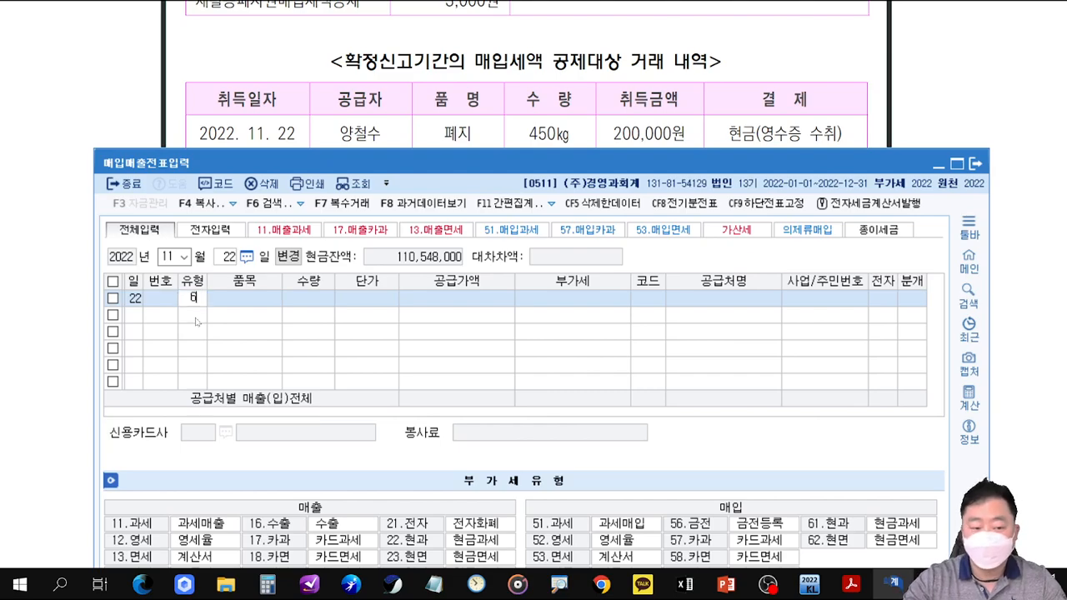
key("Return")
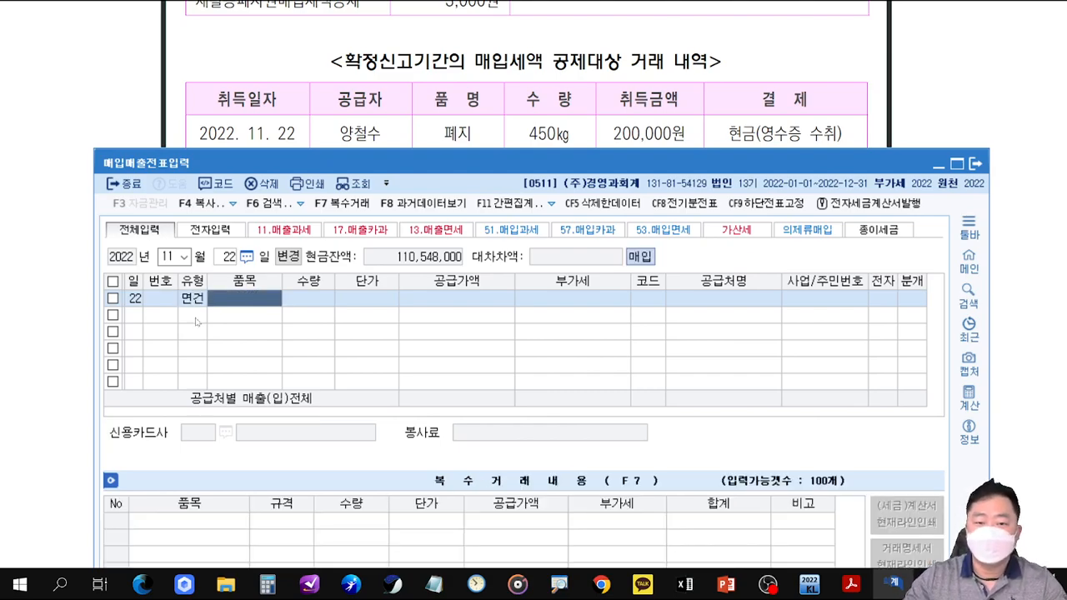
- Enter 폐지 as the item with quantity 450 and a supply value of 200,000, leaving the unit price blank
type("ㅎ")
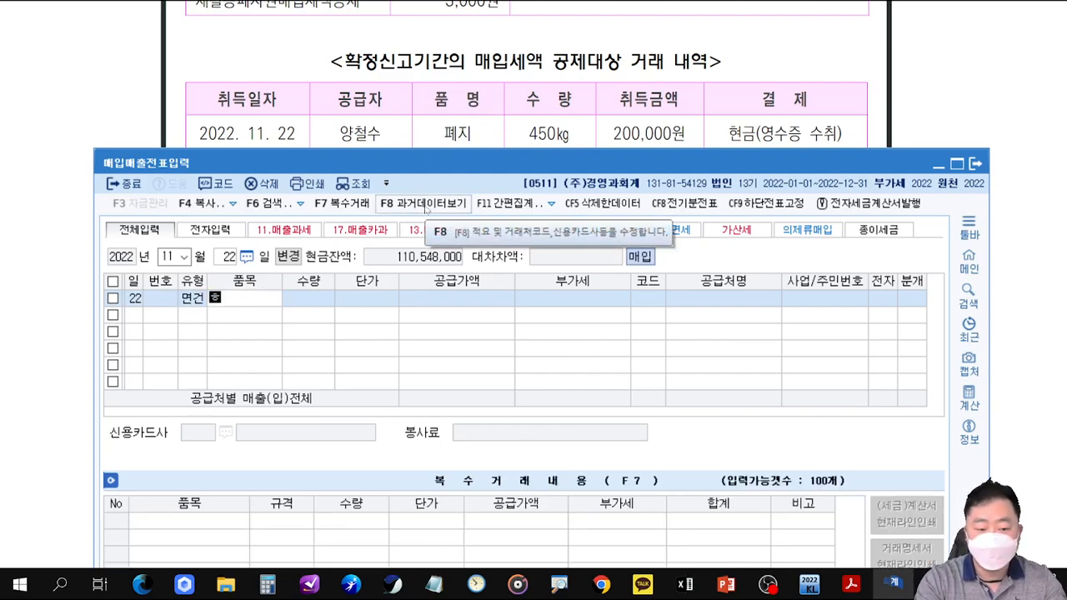
type("폐지")
key("Return")
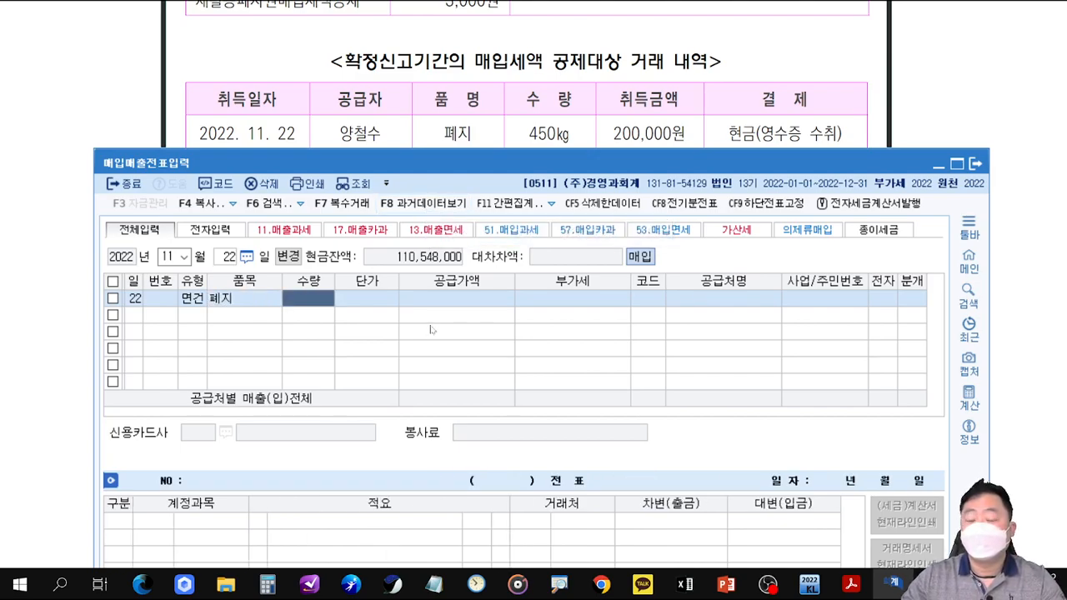
type("450")
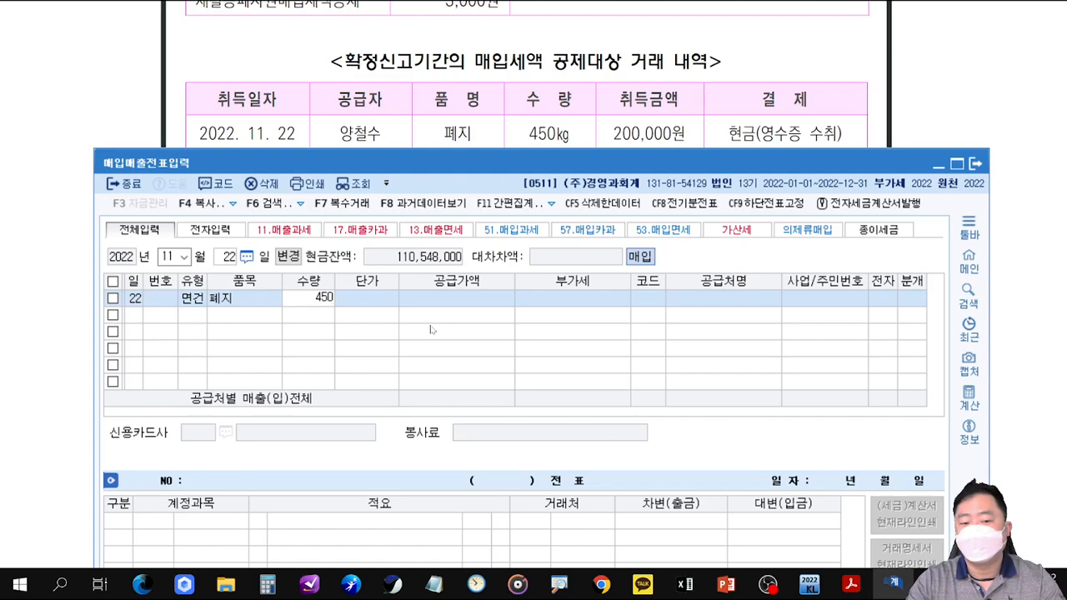
key("Return")
key("Return")
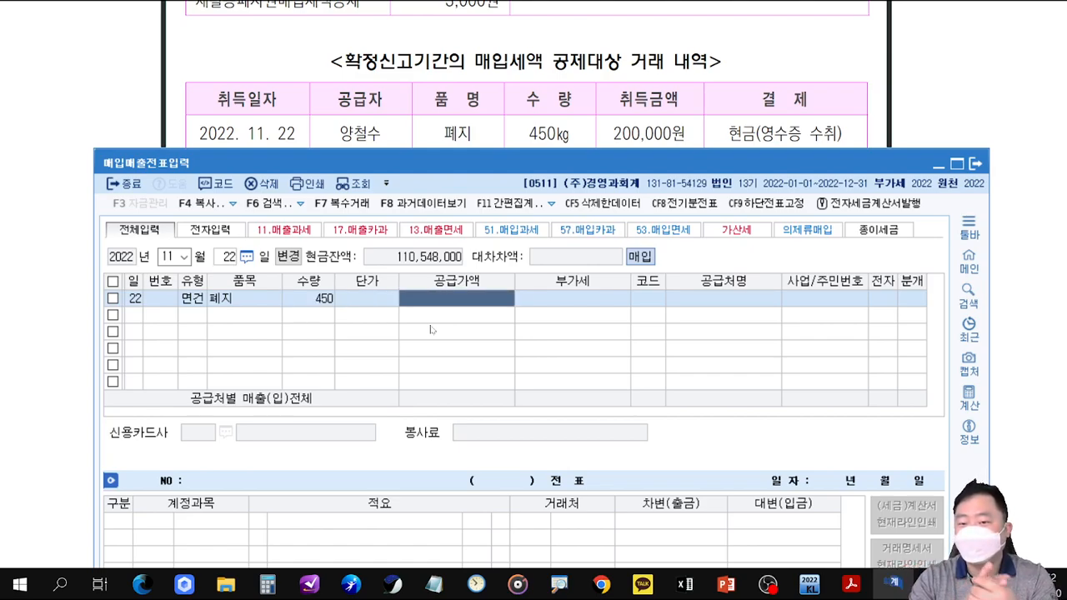
type("2000000")
key("Return")
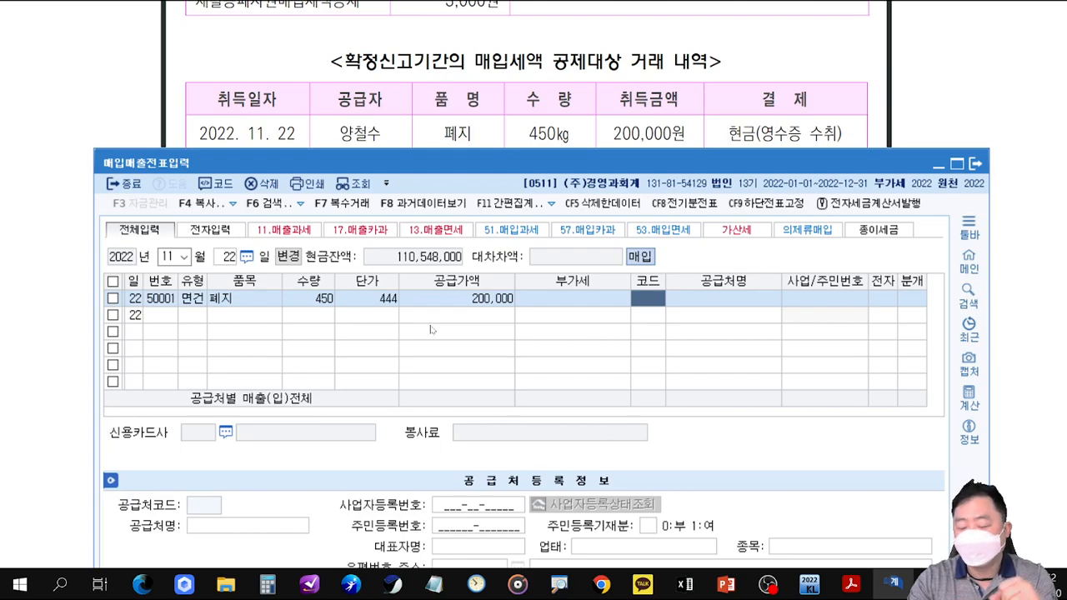
- Assign the supplier with code 1400 to the voucher line and advance to its journal type
type("4")
key("BackSpace")
type("1400")
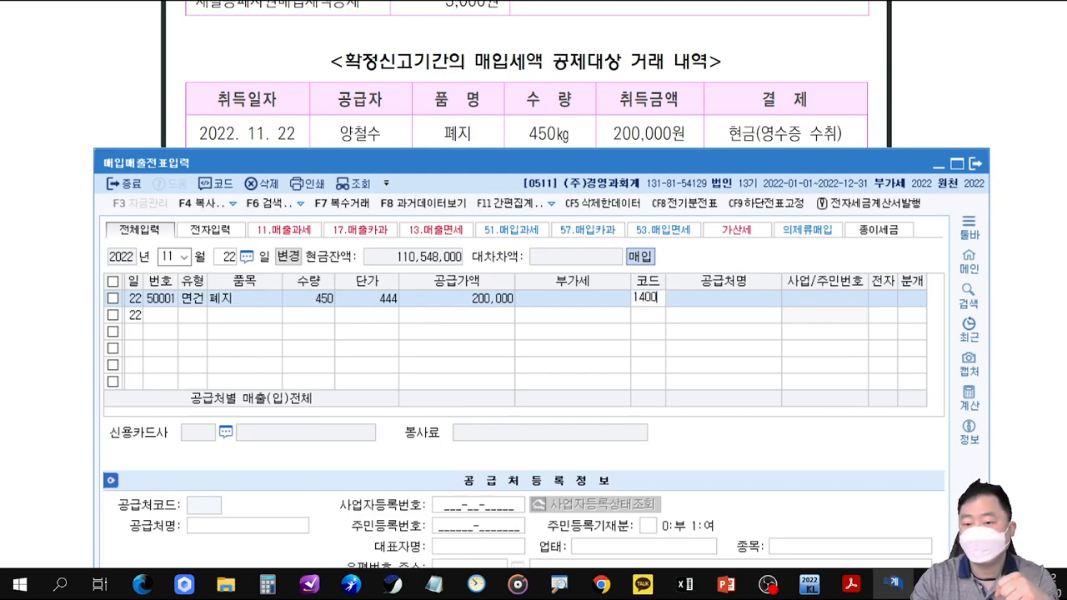
key("Return")
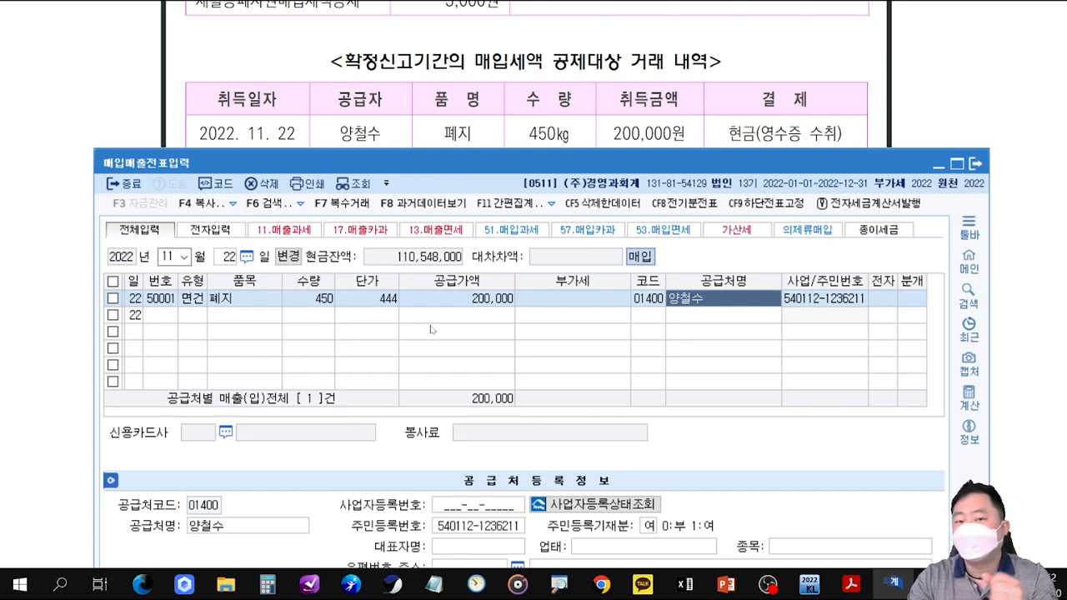
key("Return")
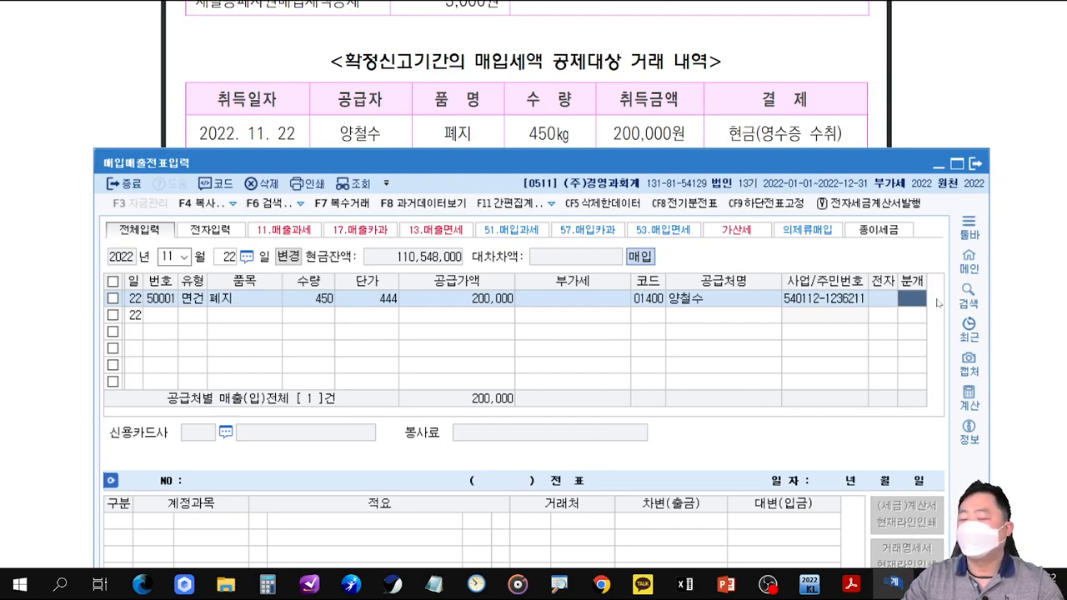
- Set the journal type to 혼합 and add a credit line to account 0101 현금 for 200,000
key("3")
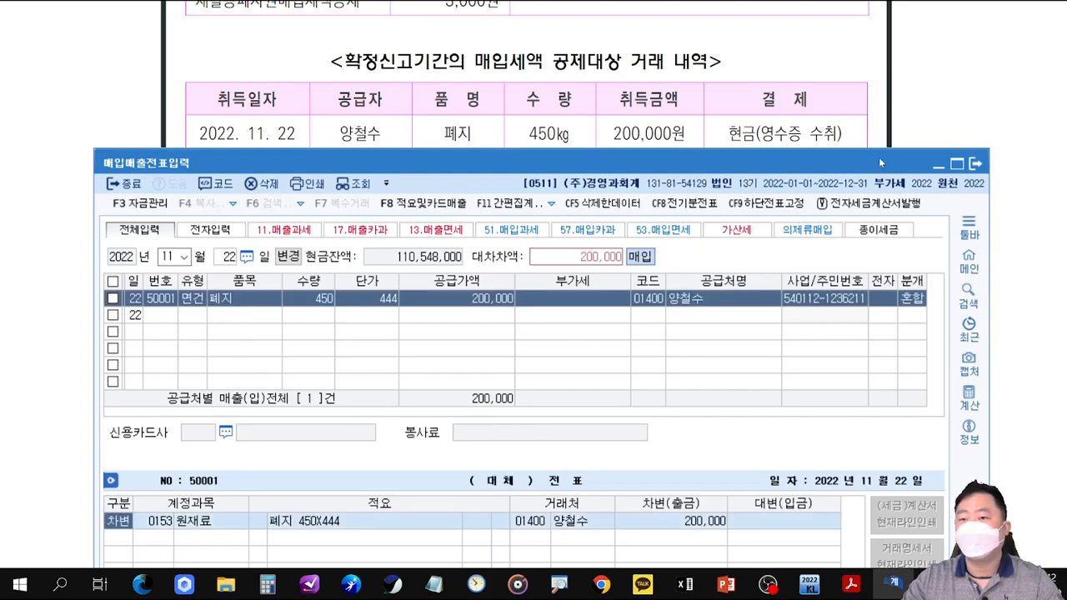
left_click_drag(880, 169, 899, 25)
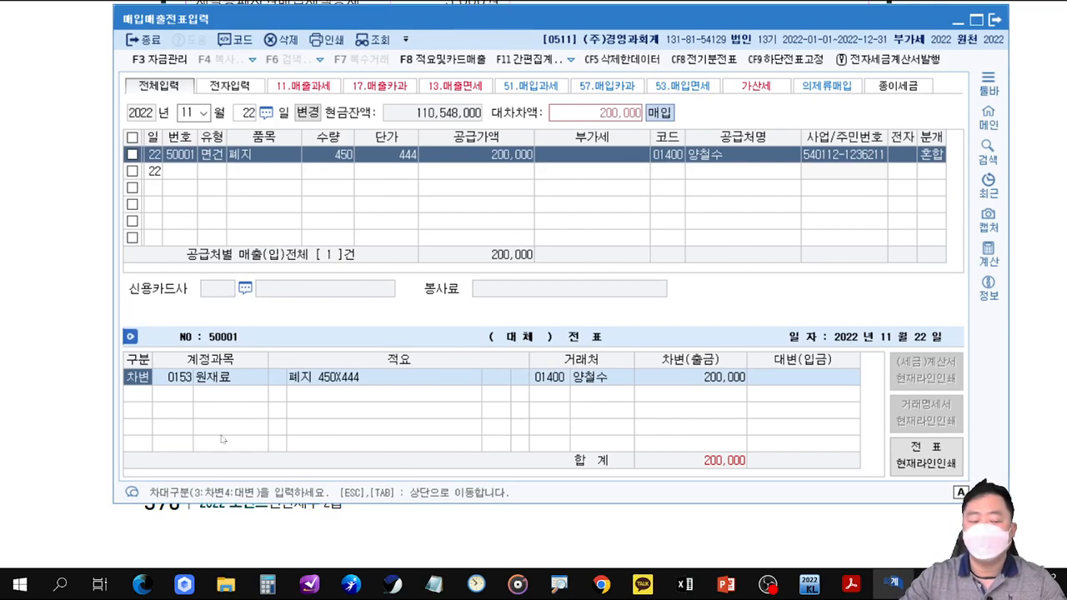
key("Down")
type("4101")
key("Return")
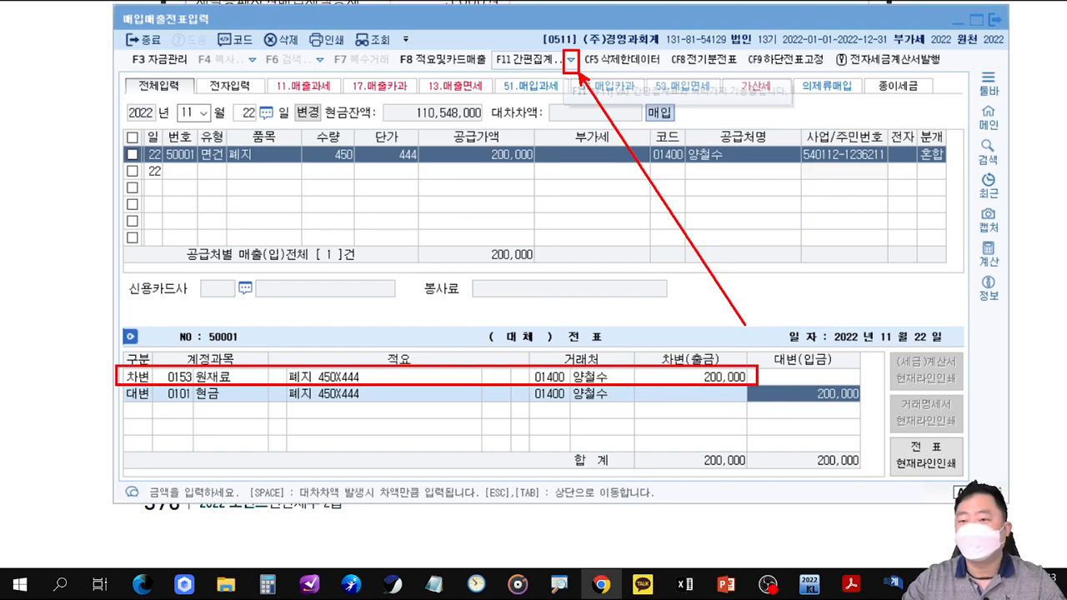
key("Escape")
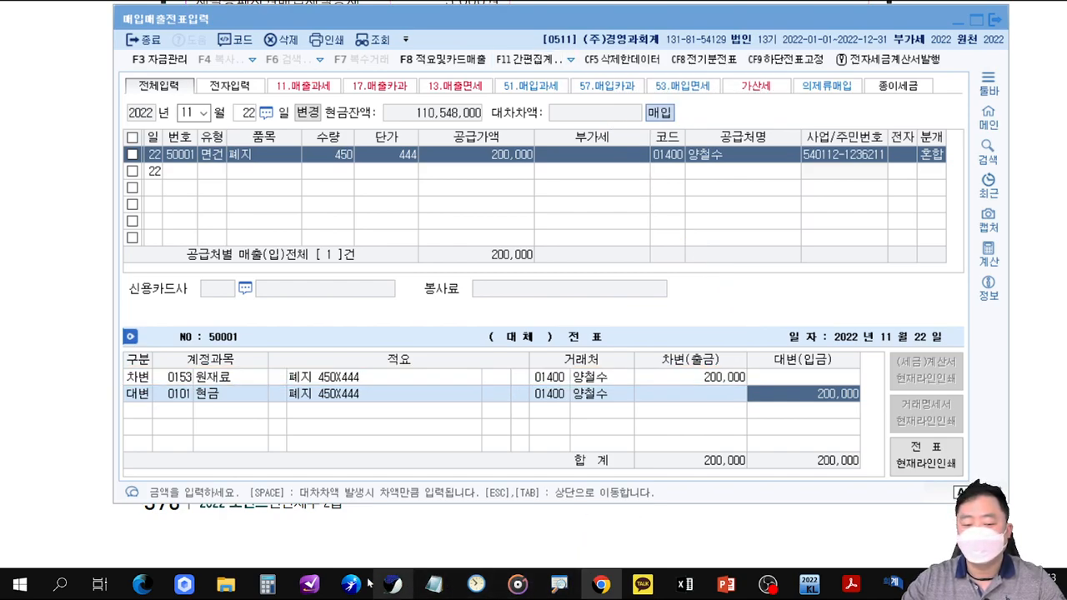
- Calculate the recycling input tax deduction in the Windows calculator as 200,000 × 3 ÷ 103
left_click(268, 587)
type("2")
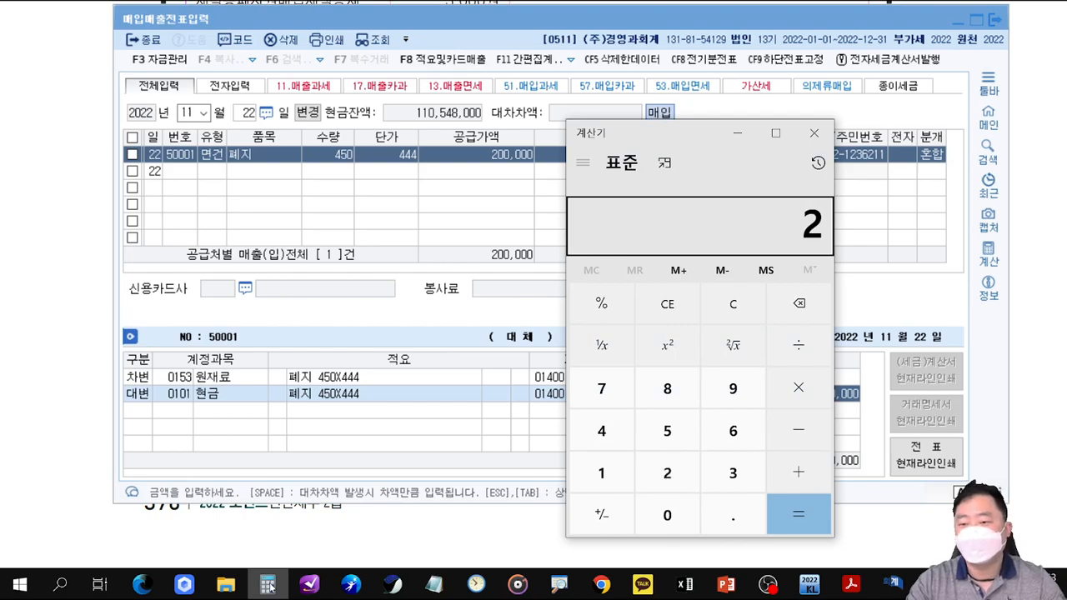
type("00,000")
key("asterisk")
type("3")
key("slash")
type("10")
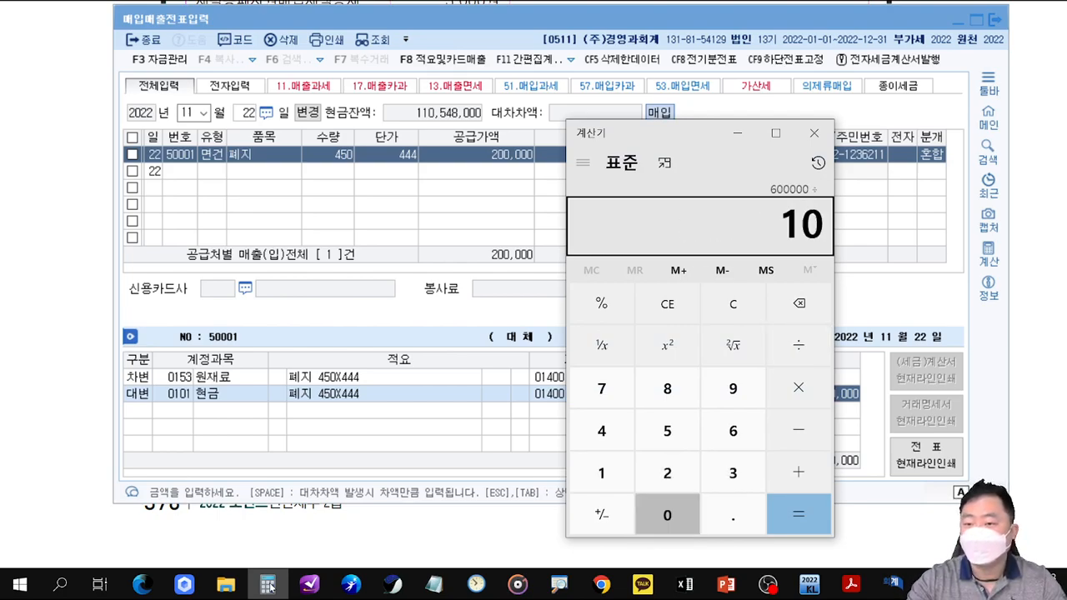
type("3")
key("Return")
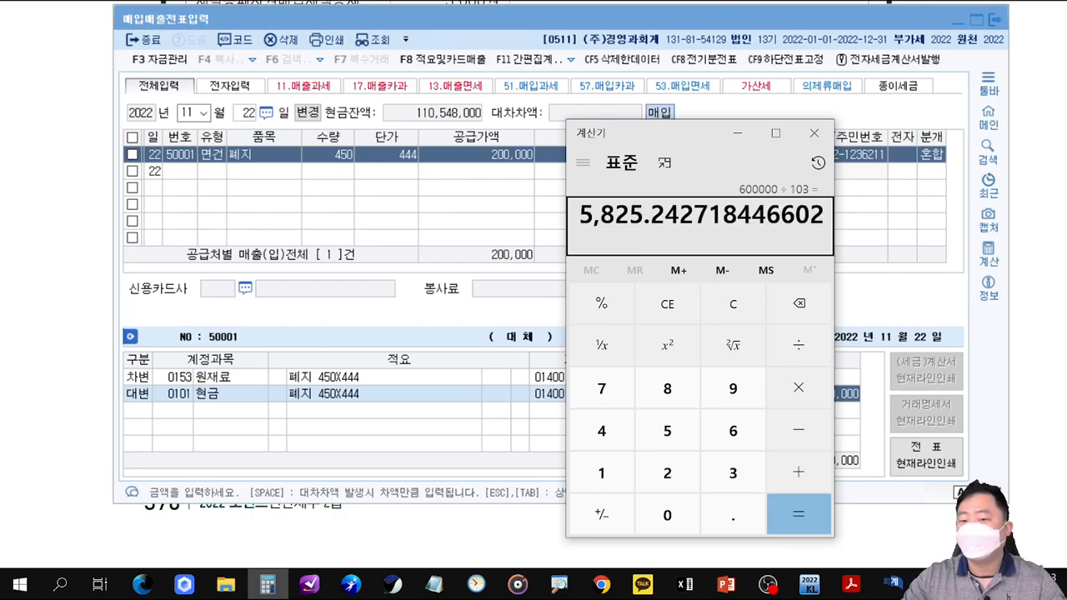
mouse_move(577, 192)
left_mouse_down()
mouse_move(645, 230)
mouse_move(735, 348)
left_mouse_up()
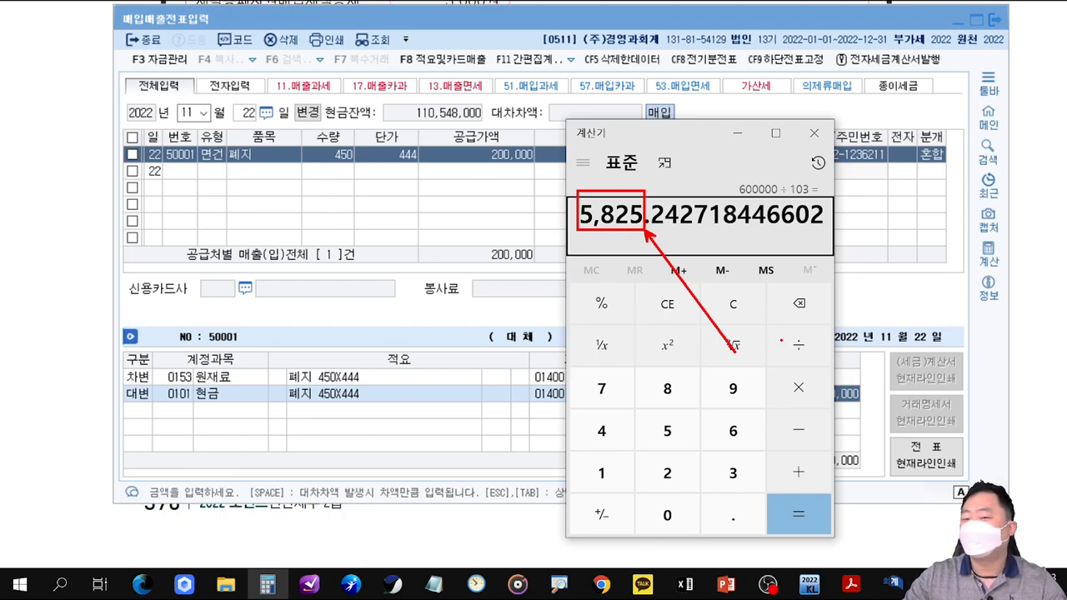
key("Escape")
- Return to the voucher from the calculator and open the 의제.재활용 tax calculation for the 폐지 line
left_click(935, 285)
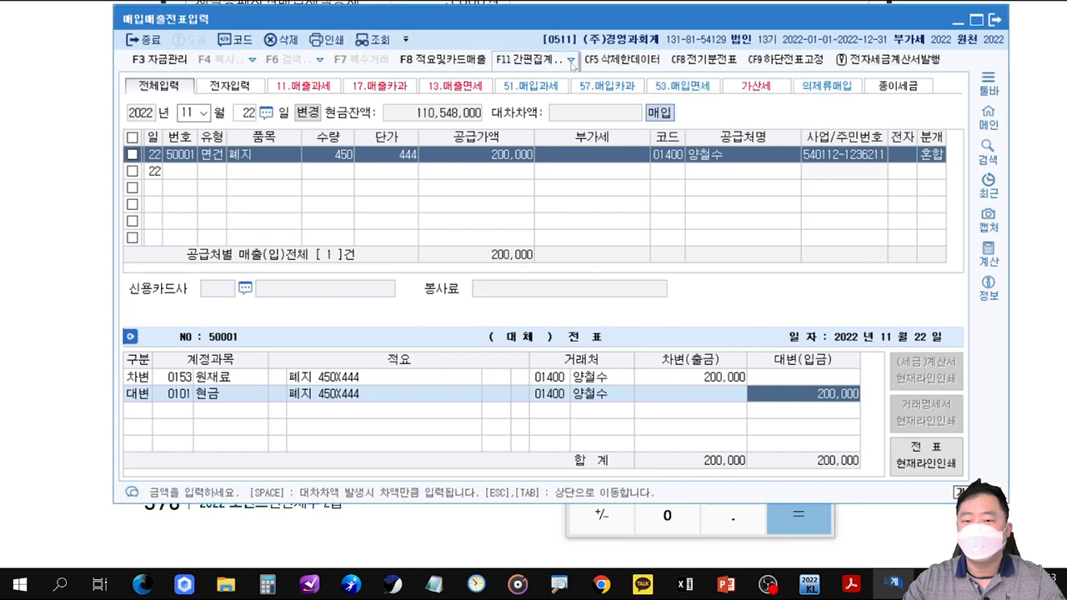
left_click(571, 60)
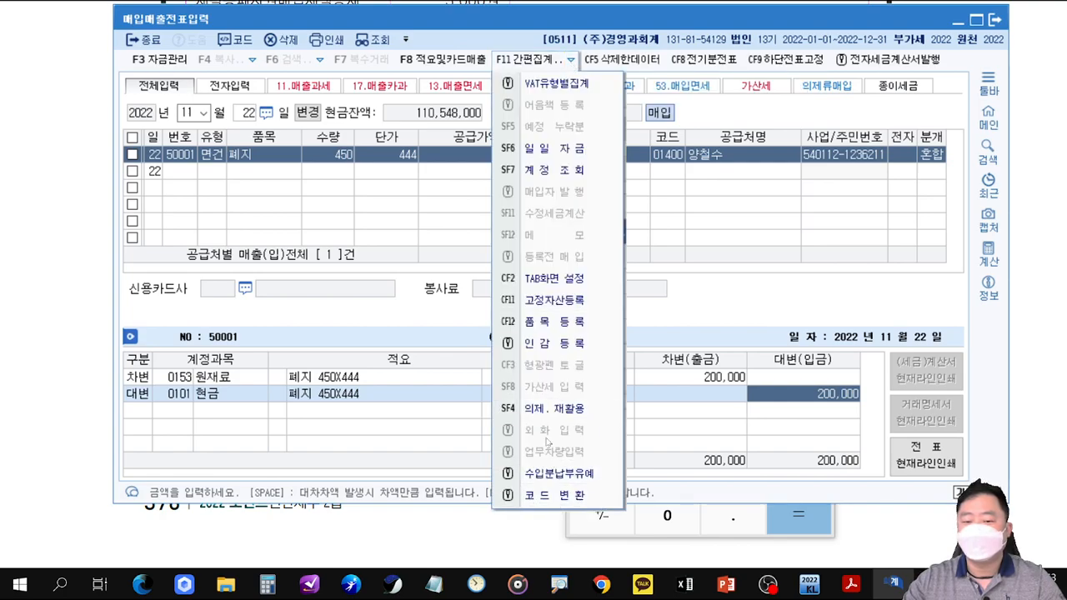
left_click(617, 413)
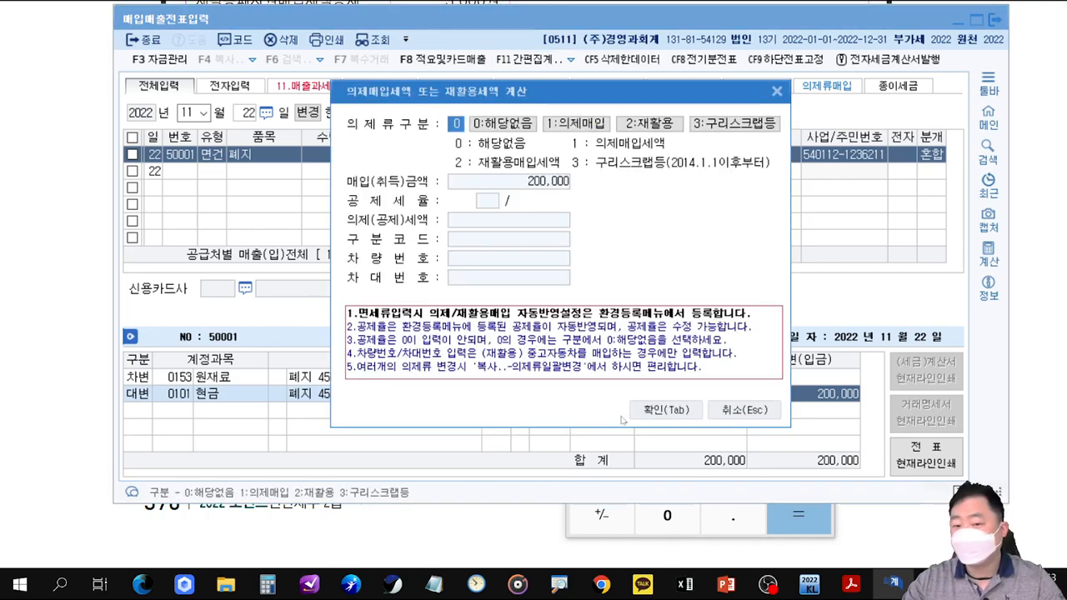
mouse_move(615, 110)
left_mouse_down()
mouse_move(682, 137)
mouse_move(745, 232)
left_mouse_up()
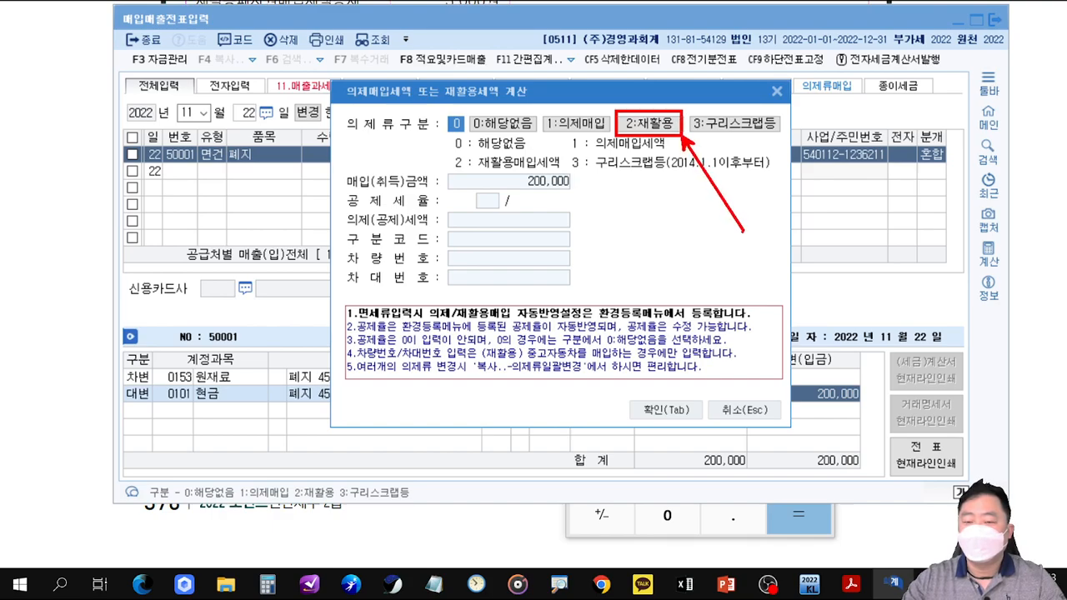
left_click_drag(470, 191, 505, 209)
left_click_drag(453, 334, 486, 214)
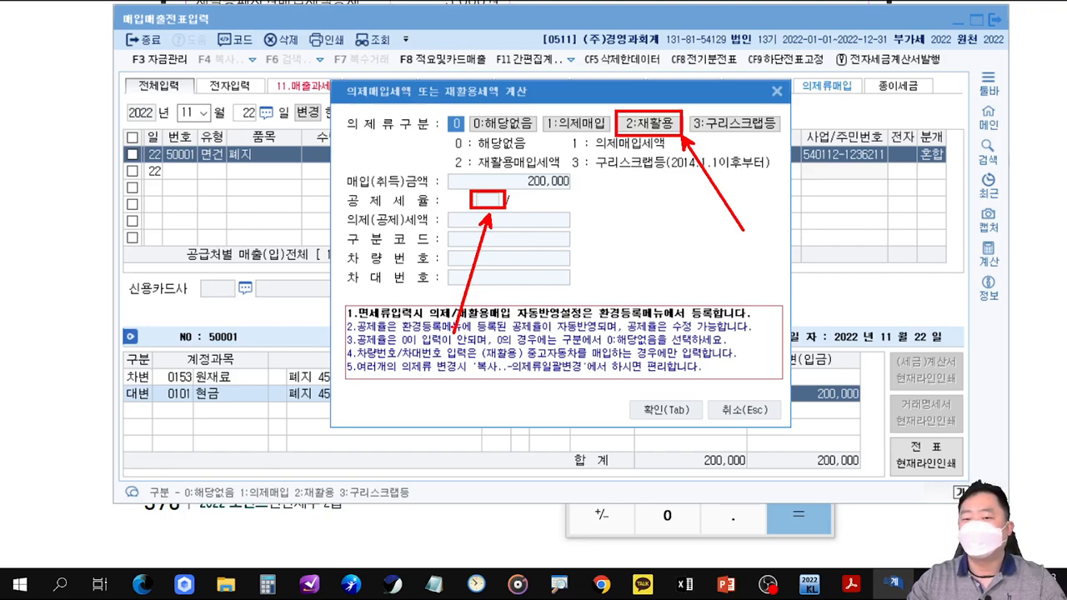
key("Escape")
- Classify the purchase as 2:재활용 with a 3/103 deduction rate, compare the tax with the calculator, and confirm the deduction
left_click(650, 123)
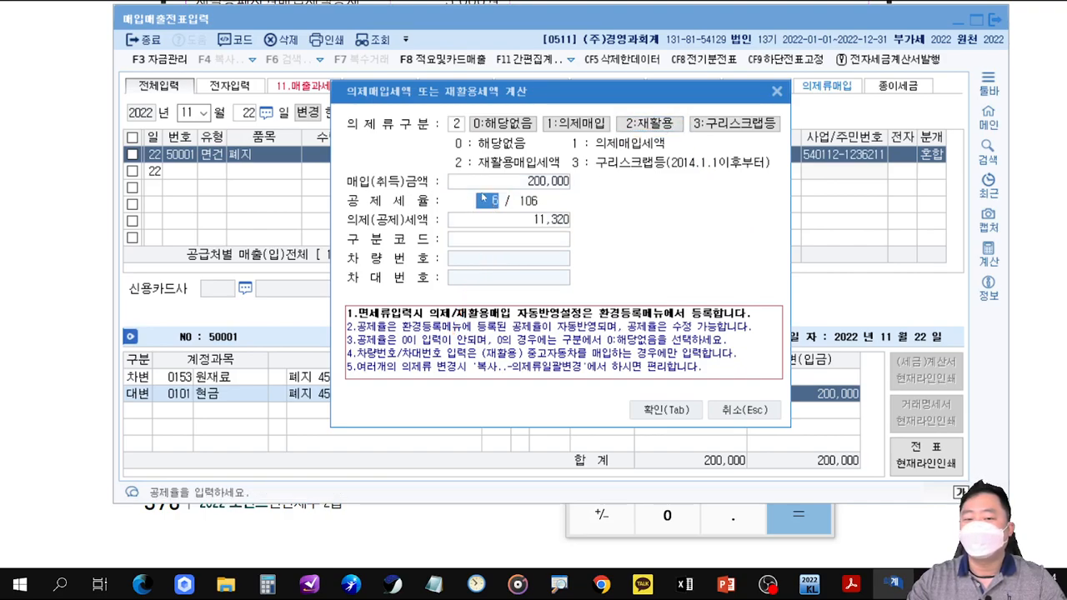
type("3")
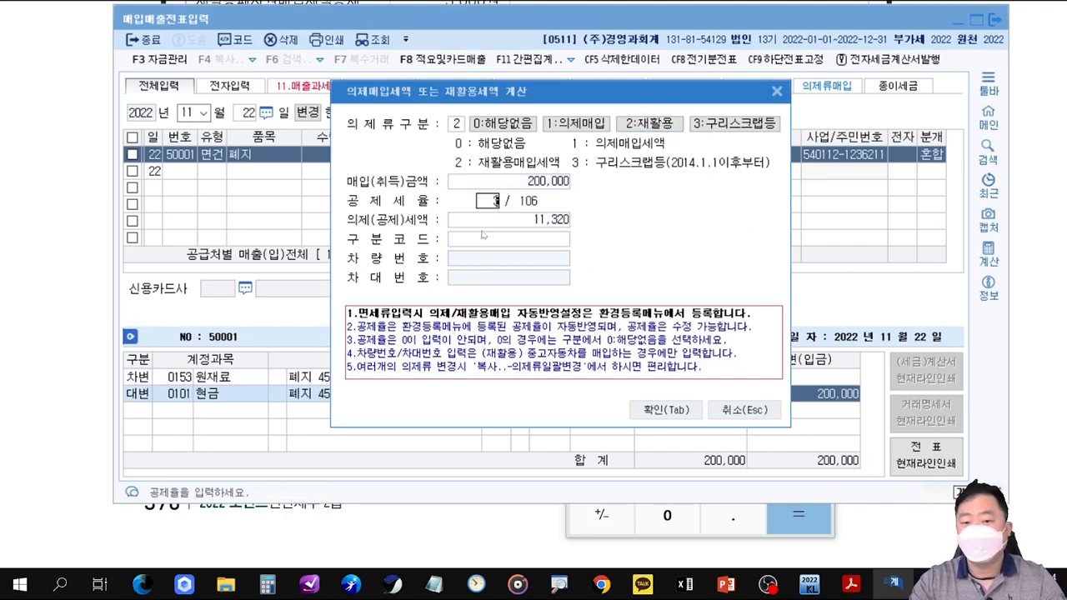
key("Return")
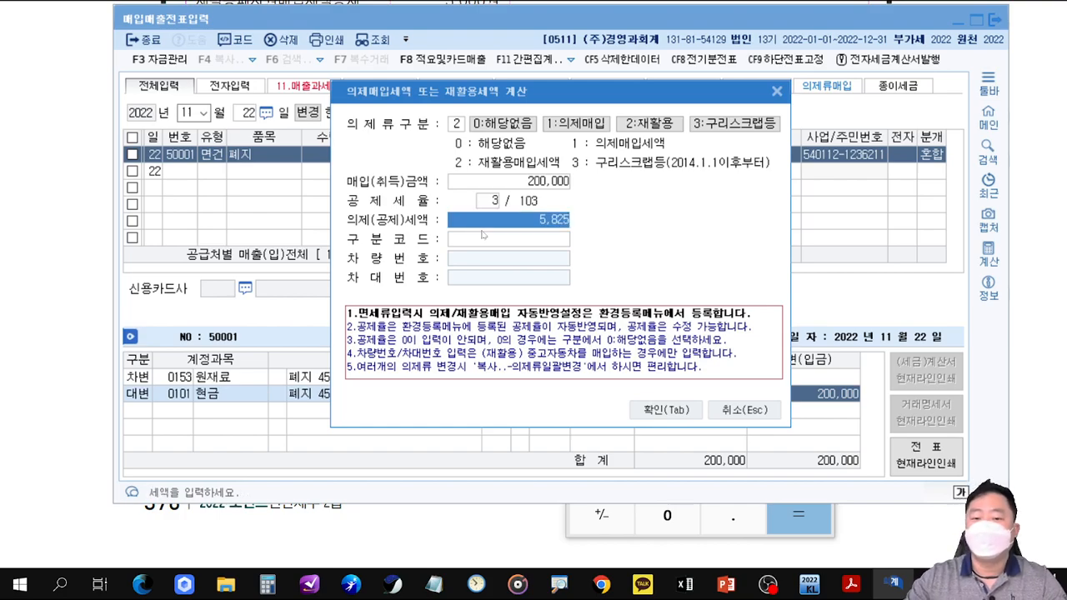
left_click(267, 585)
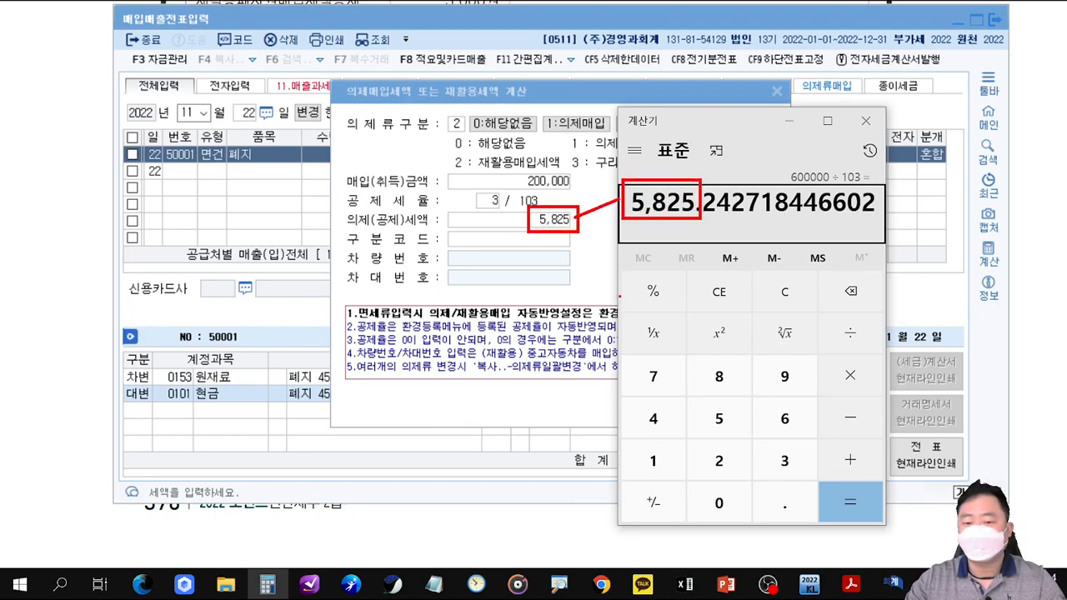
left_click(599, 284)
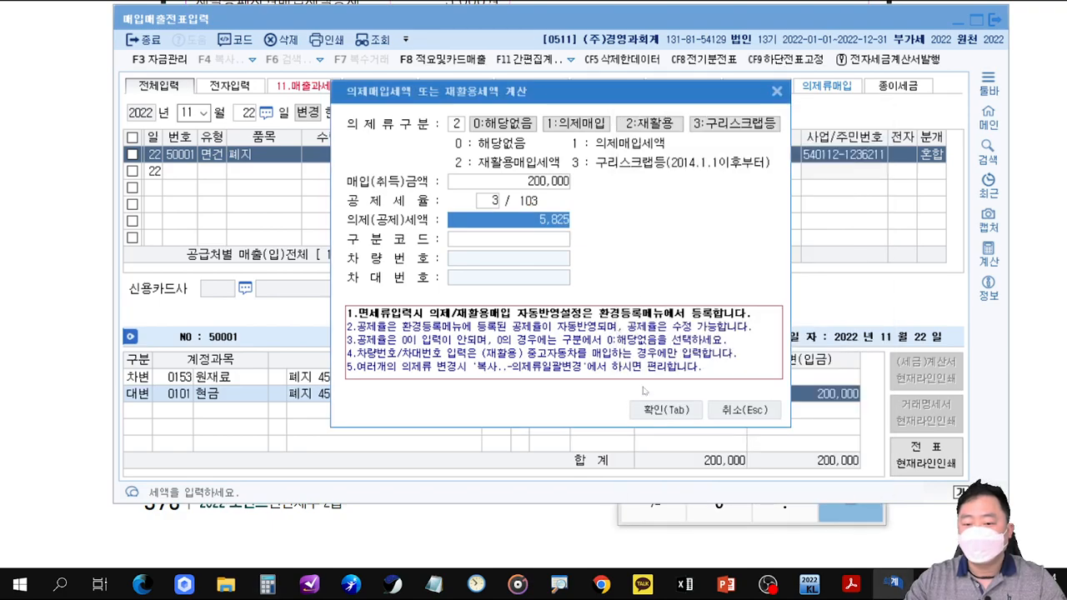
left_click(652, 411)
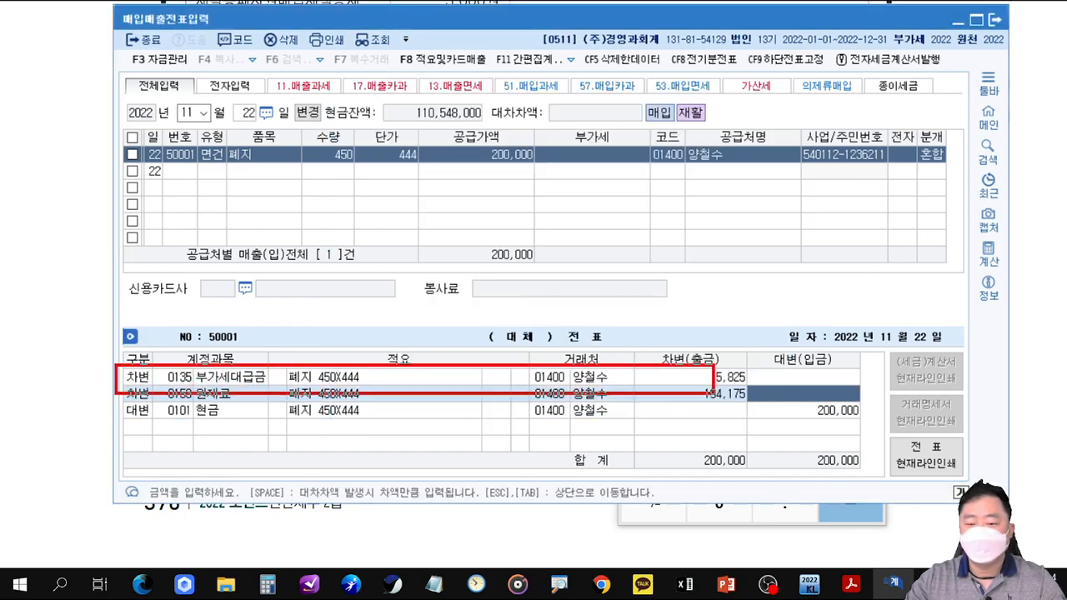
- Review the 폐지 voucher's recycling mark, its input VAT journal line, and the supplier's registration details
mouse_move(748, 335)
left_mouse_down()
mouse_move(688, 131)
mouse_move(711, 129)
left_mouse_up()
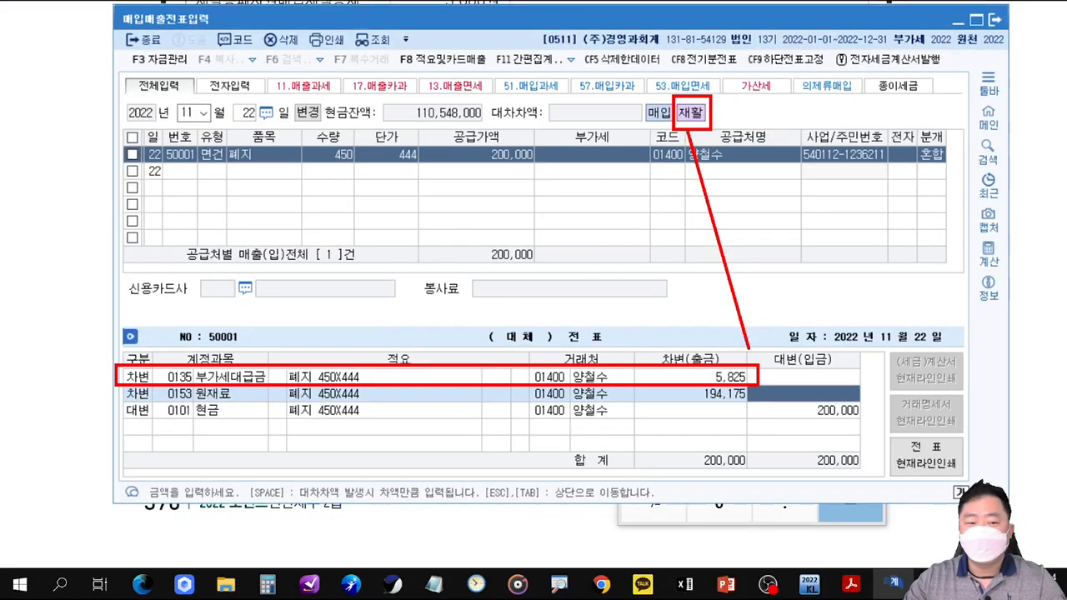
left_click_drag(135, 141, 219, 255)
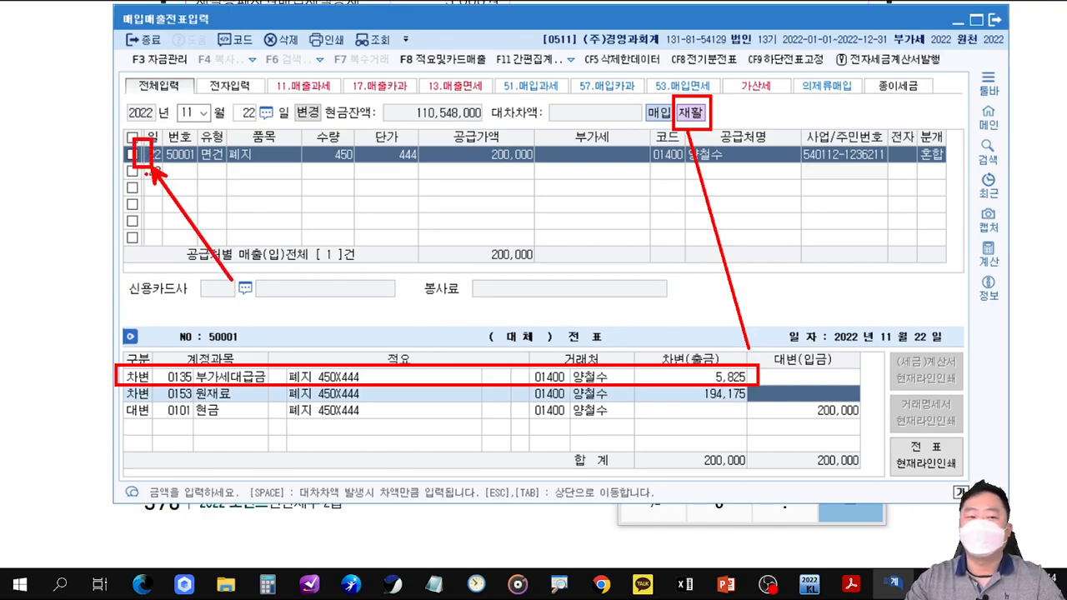
key("Escape")
key("Escape")
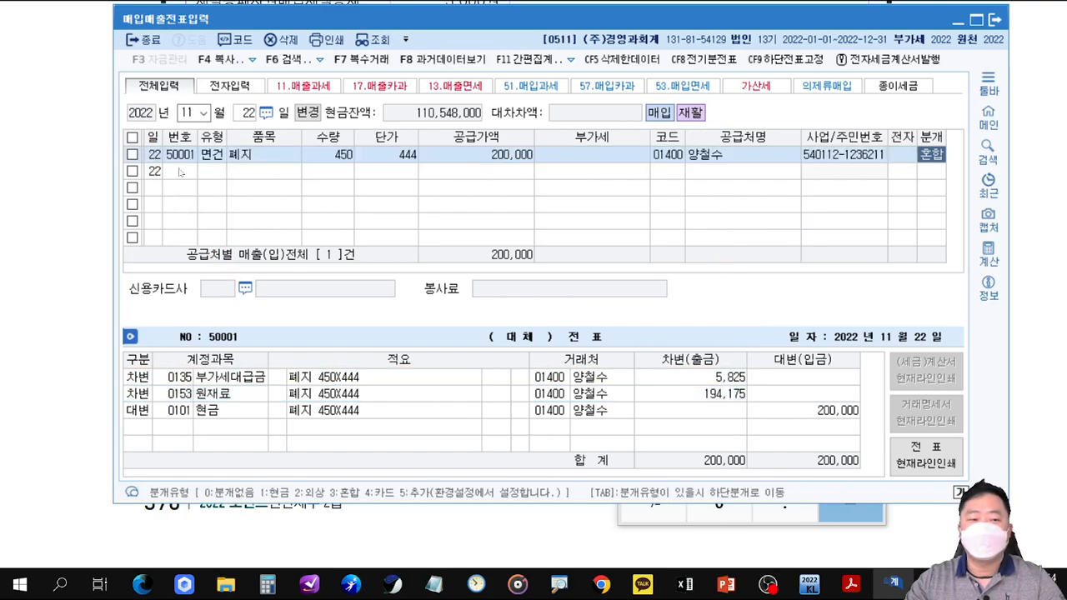
left_click(308, 170)
key("ctrl+2")
left_click_drag(140, 141, 160, 168)
key("ctrl+z")
key("Escape")
left_click(651, 160)
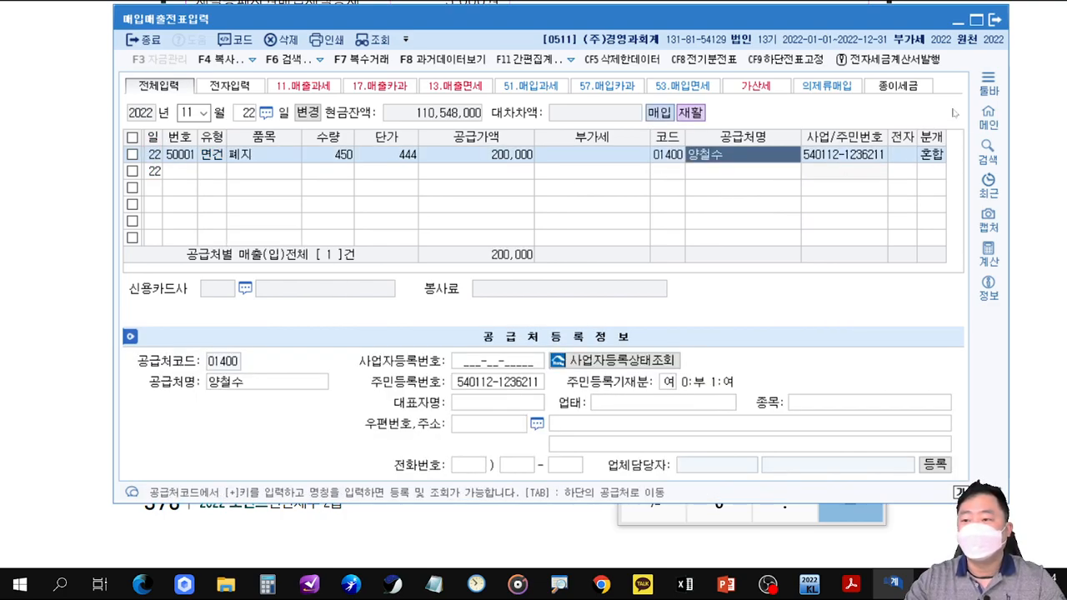
- Leave voucher entry and bring up the 부가가치 section of the main program
left_click(989, 115)
left_click_drag(924, 18, 1066, 98)
key("Escape")
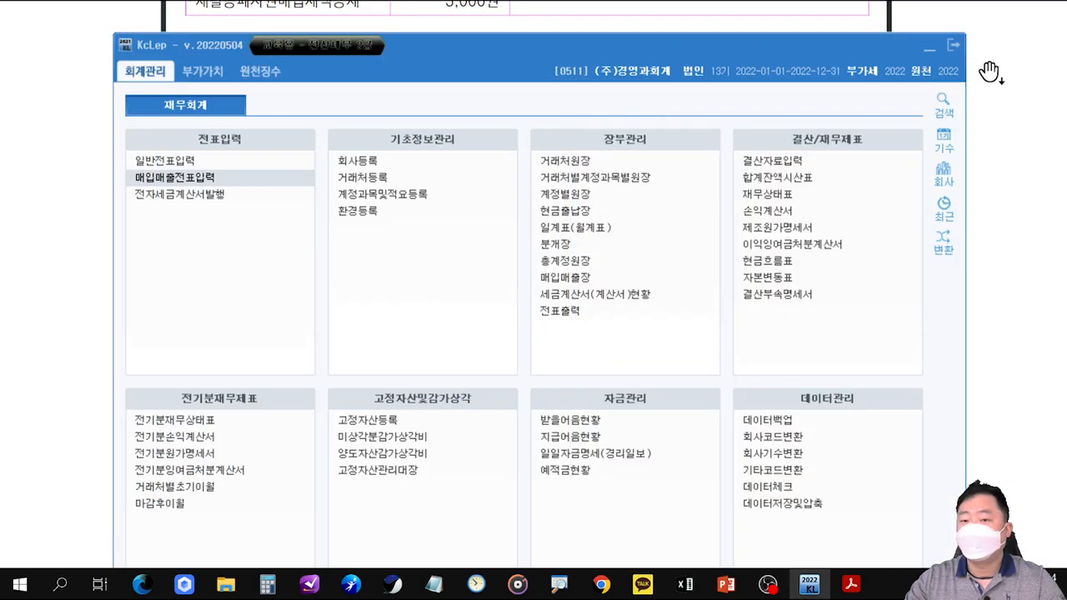
left_click_drag(868, 55, 890, 45)
left_click(227, 64)
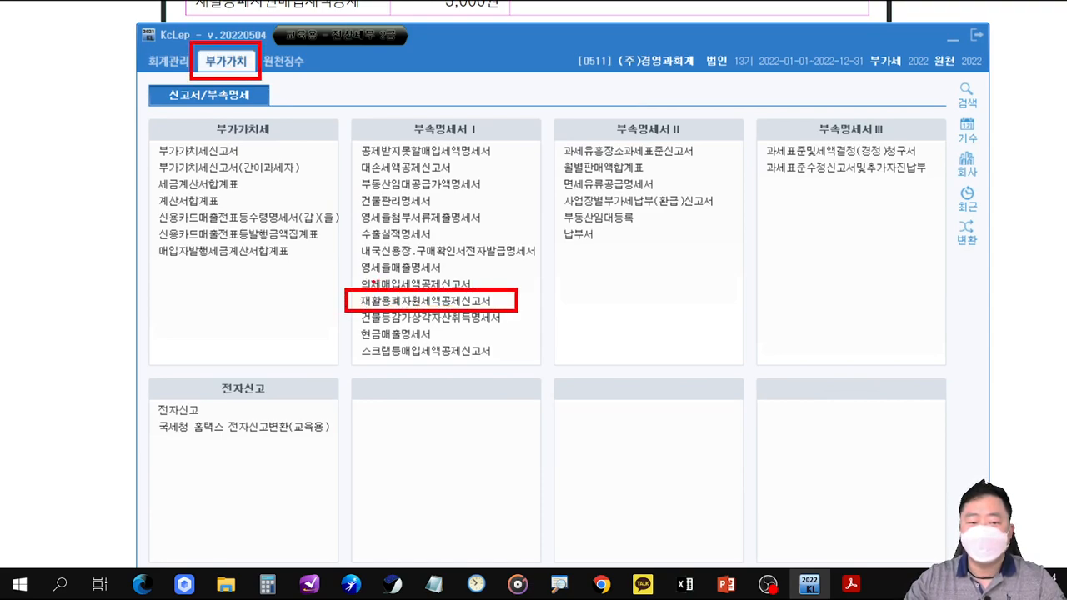
- Open the 재활용폐자원세액공제신고서 report and load the period October to December 2022
mouse_move(344, 280)
left_mouse_down()
mouse_move(373, 288)
mouse_move(385, 244)
left_mouse_up()
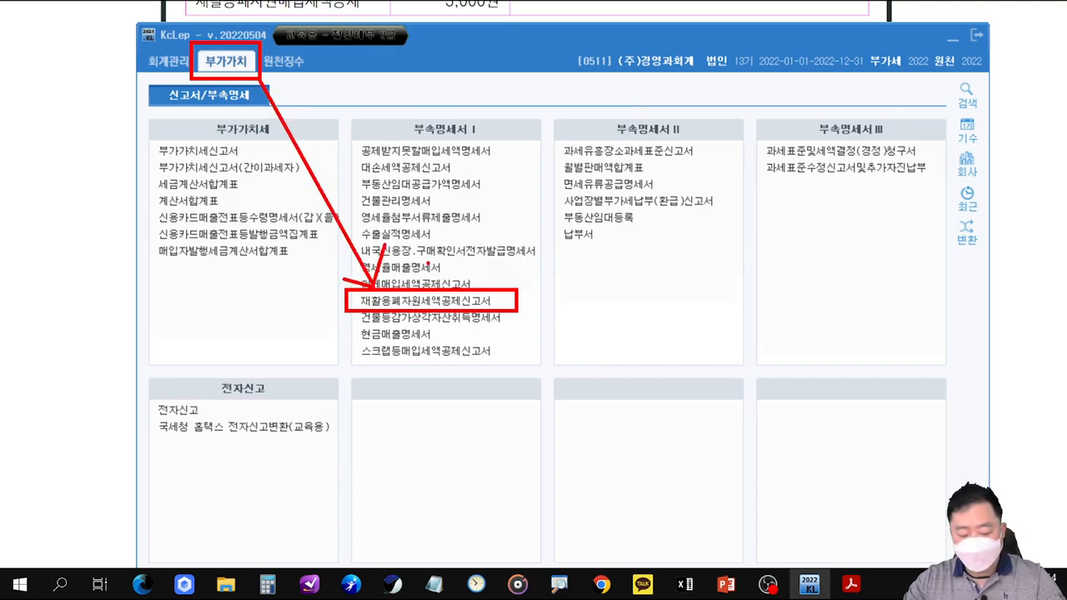
key("t")
left_click(553, 298)
type("10~12")
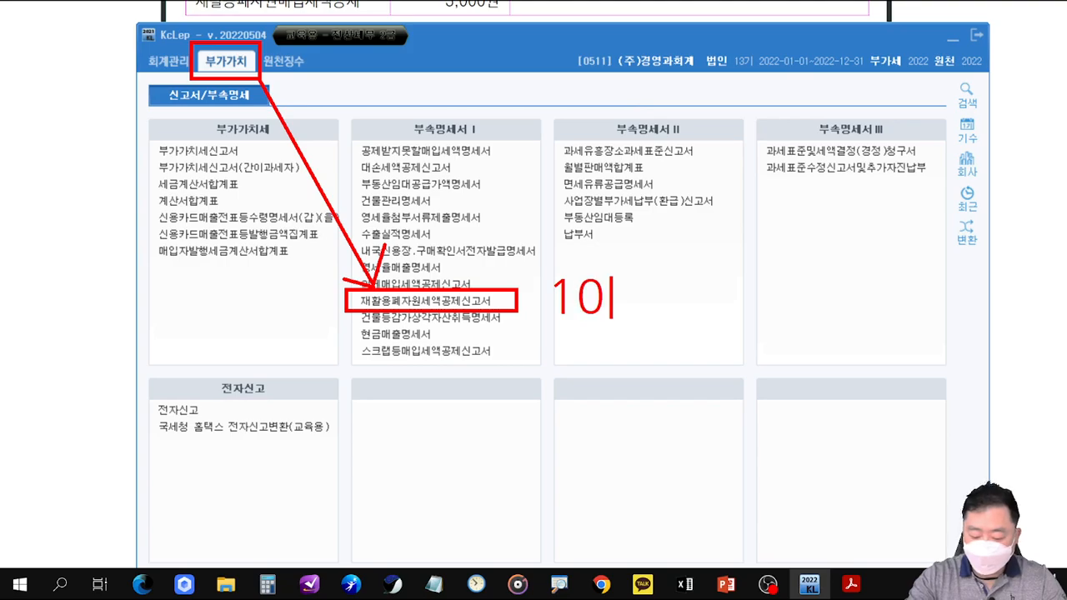
mouse_move(560, 247)
left_mouse_down()
mouse_move(538, 275)
mouse_move(697, 329)
mouse_move(672, 252)
left_mouse_up()
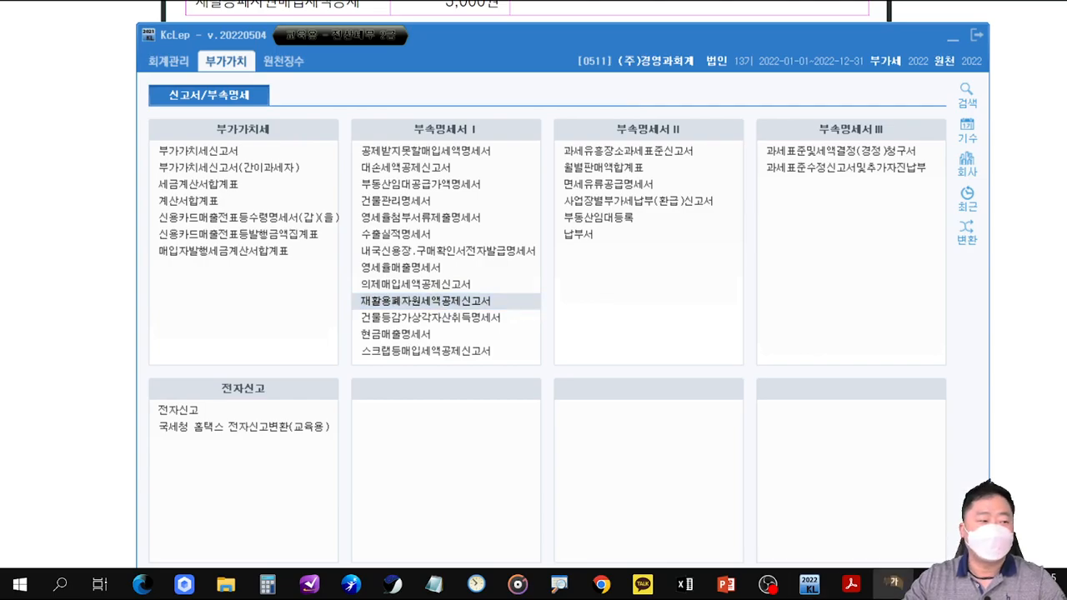
left_click(526, 310)
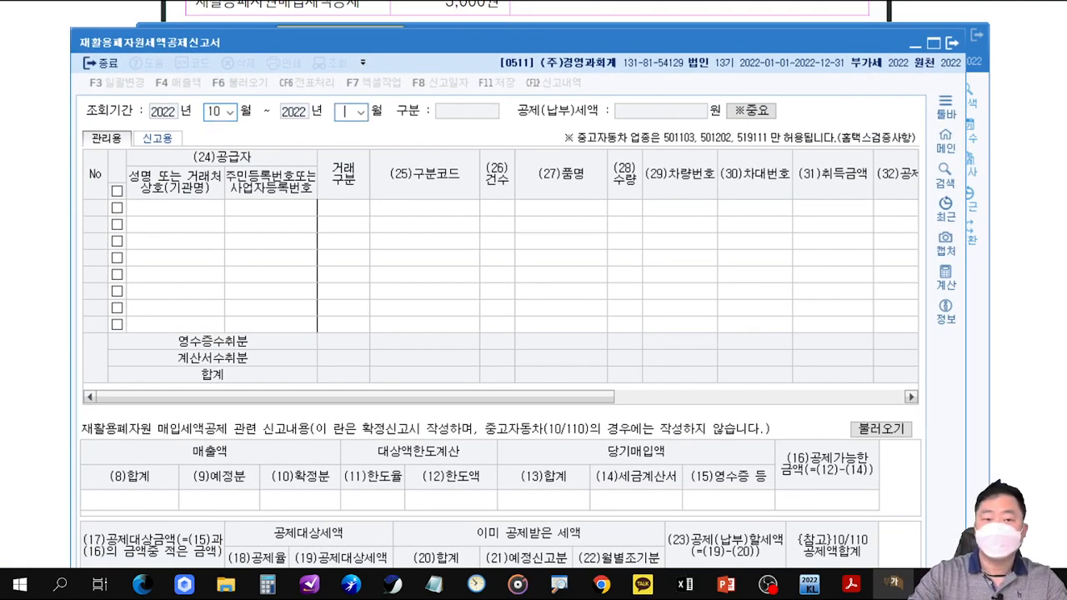
type("12")
key("Return")
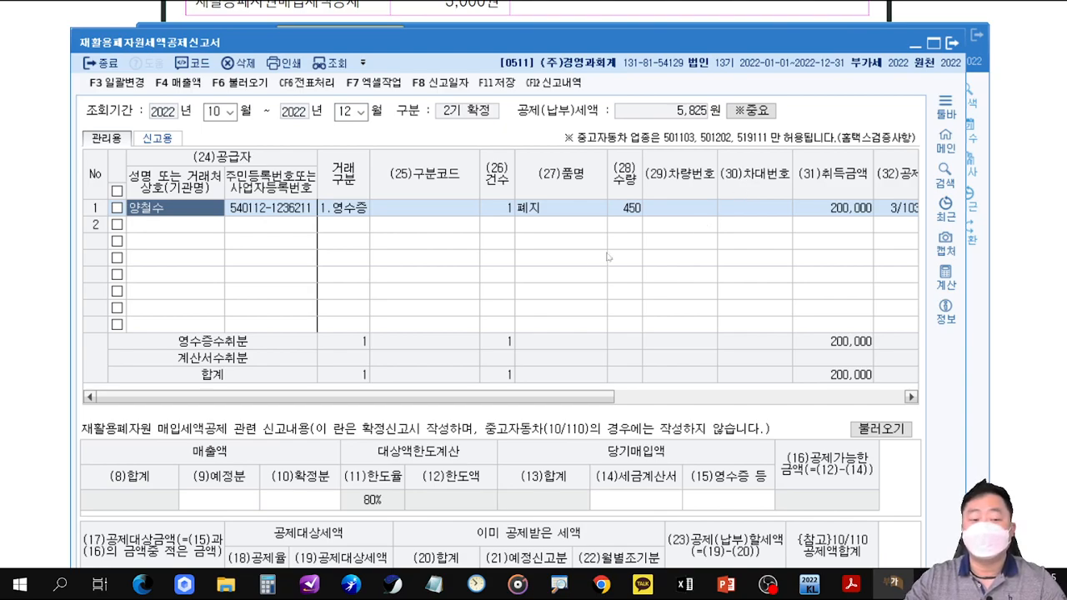
- Choose 2:기타재활용폐자원 as the 구분코드 of the 폐지 line in the deduction report
left_click_drag(572, 395, 604, 394)
left_click_drag(643, 144, 805, 232)
left_click_drag(808, 235, 880, 349)
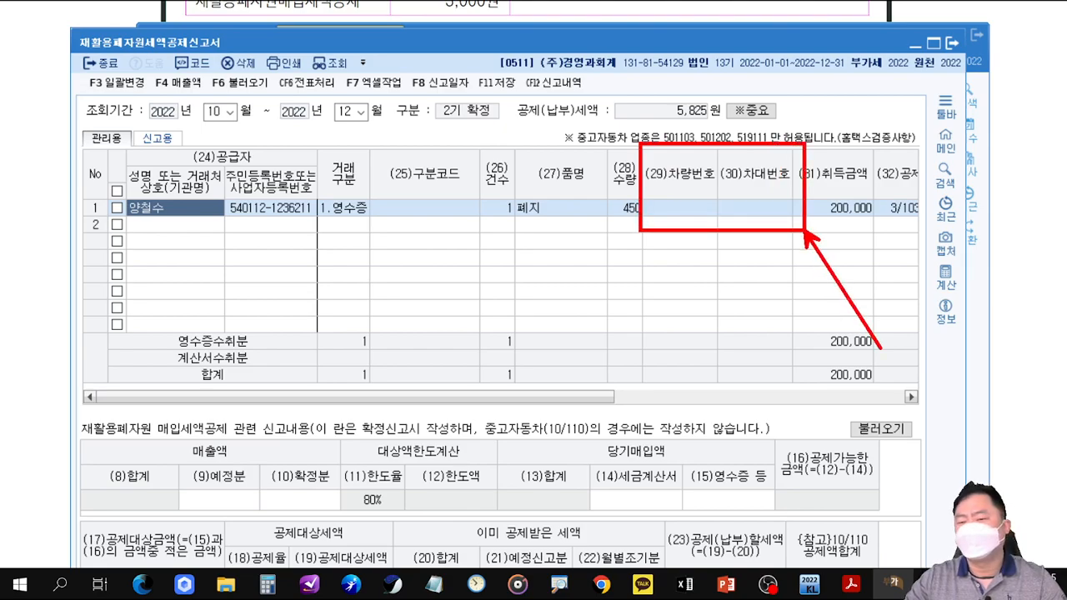
key("Escape")
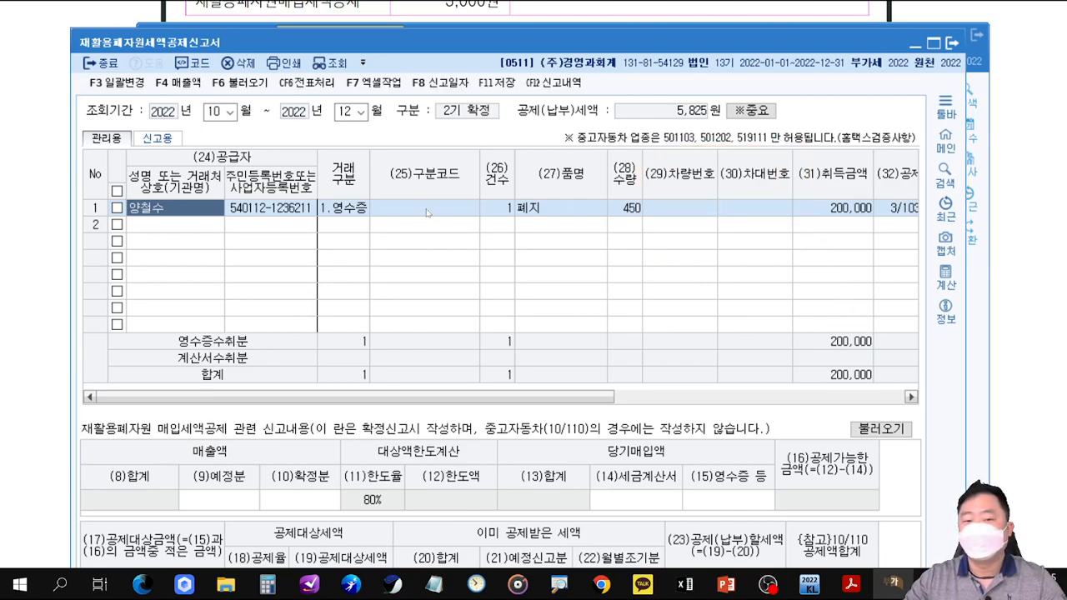
left_click(429, 210)
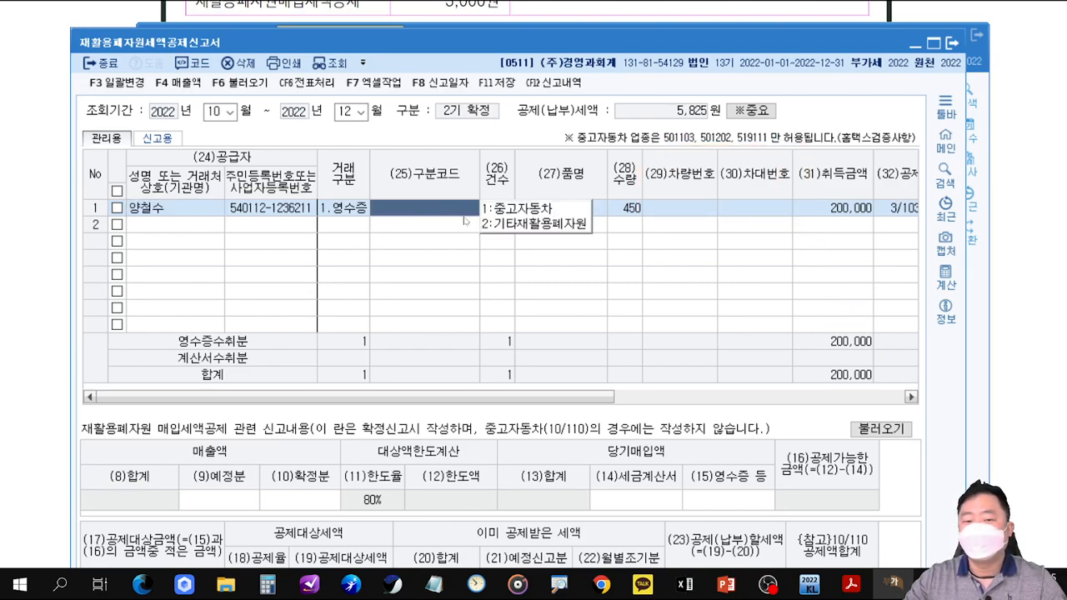
left_click(523, 227)
- Go back to the 회계관리 section, open 매입매출전표입력 again, and load the November 22 voucher
left_click_drag(586, 45, 606, 53)
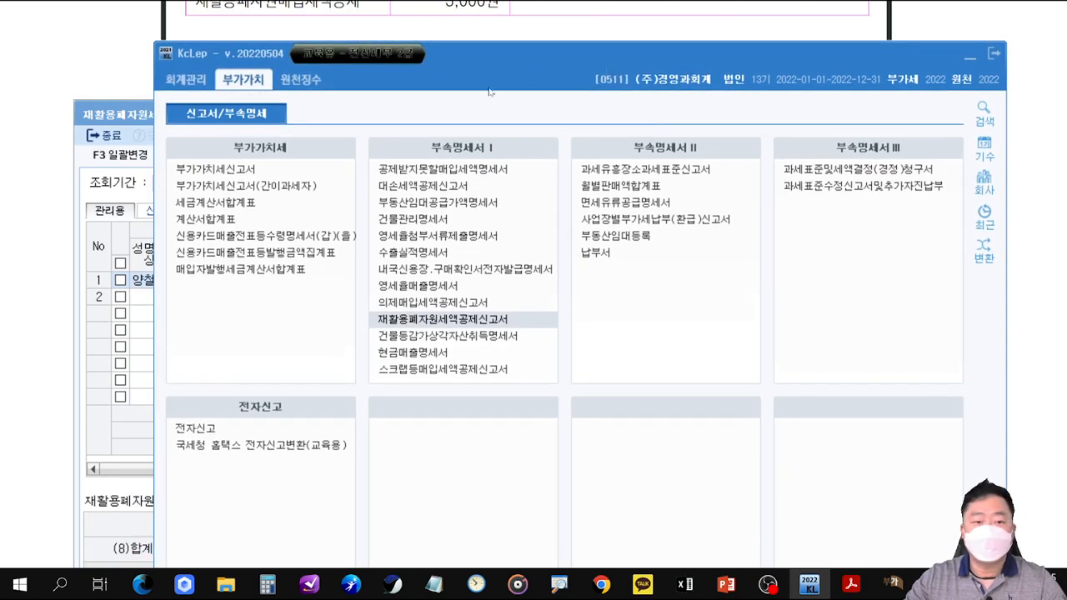
left_click(186, 79)
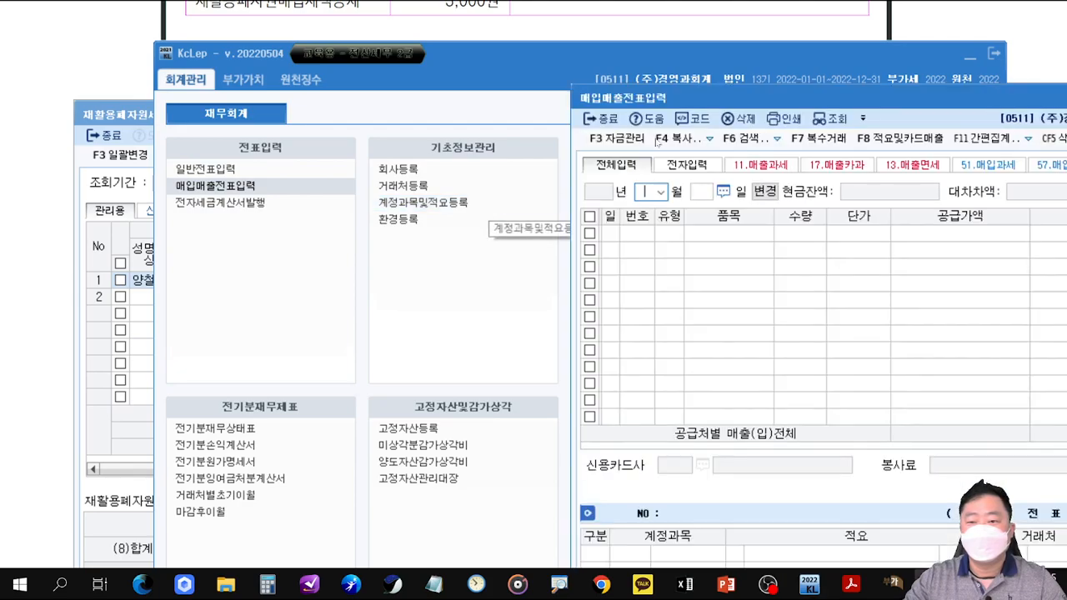
left_click_drag(710, 101, 232, 46)
type("1")
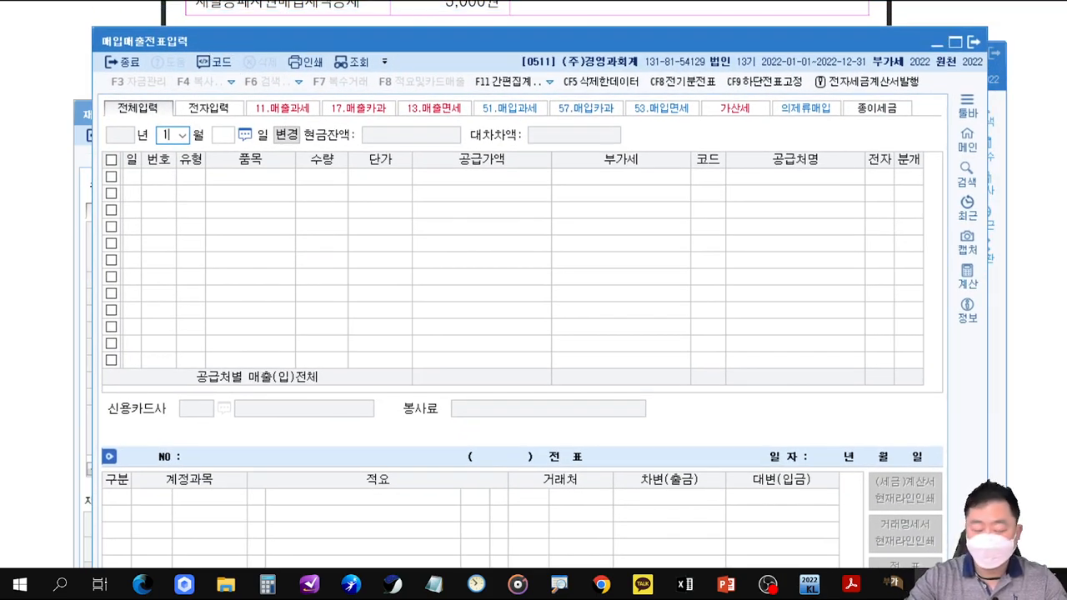
type("1")
key("Return")
type("22")
key("Return")
- Examine the 구분코드 options in the 폐지 voucher's 의제.재활용 tax calculation and close it without saving
left_click(474, 179)
left_click(510, 81)
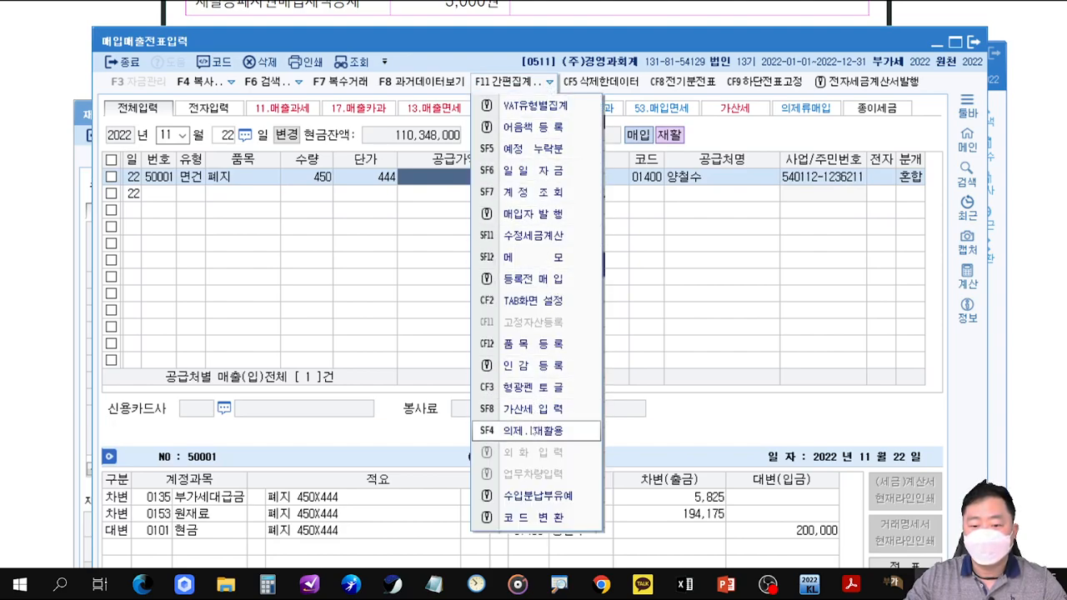
left_click(534, 430)
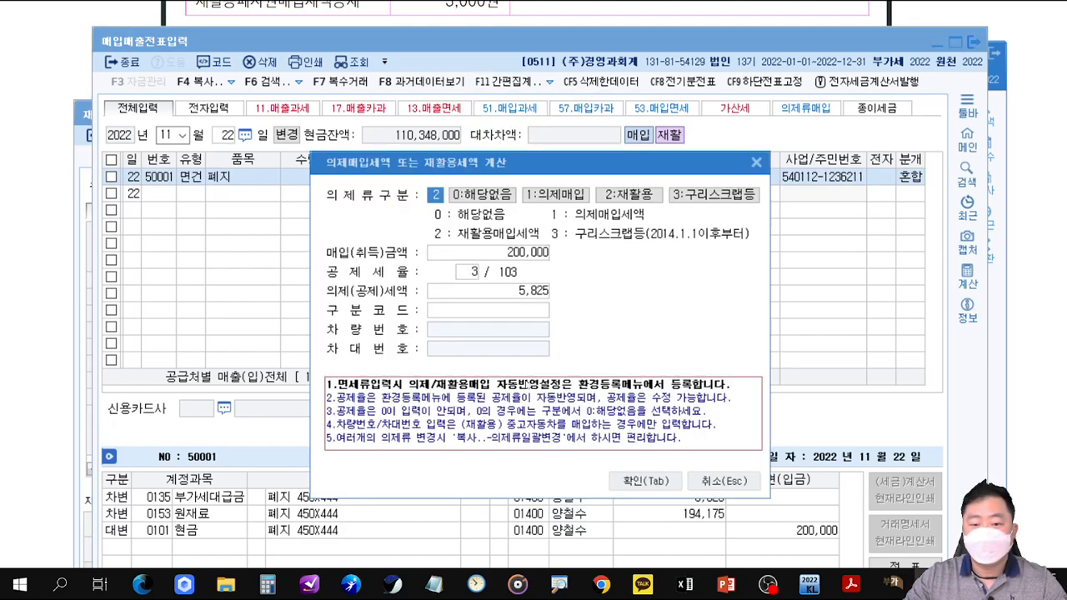
left_click(479, 313)
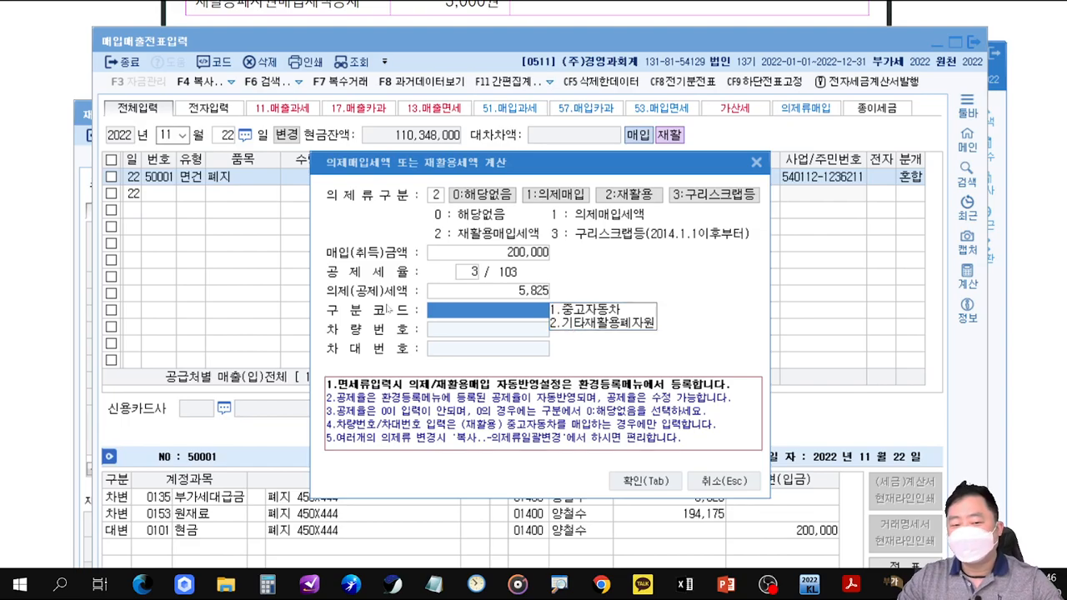
mouse_move(318, 299)
left_mouse_down()
mouse_move(450, 329)
mouse_move(658, 332)
mouse_move(674, 283)
mouse_move(710, 258)
left_mouse_up()
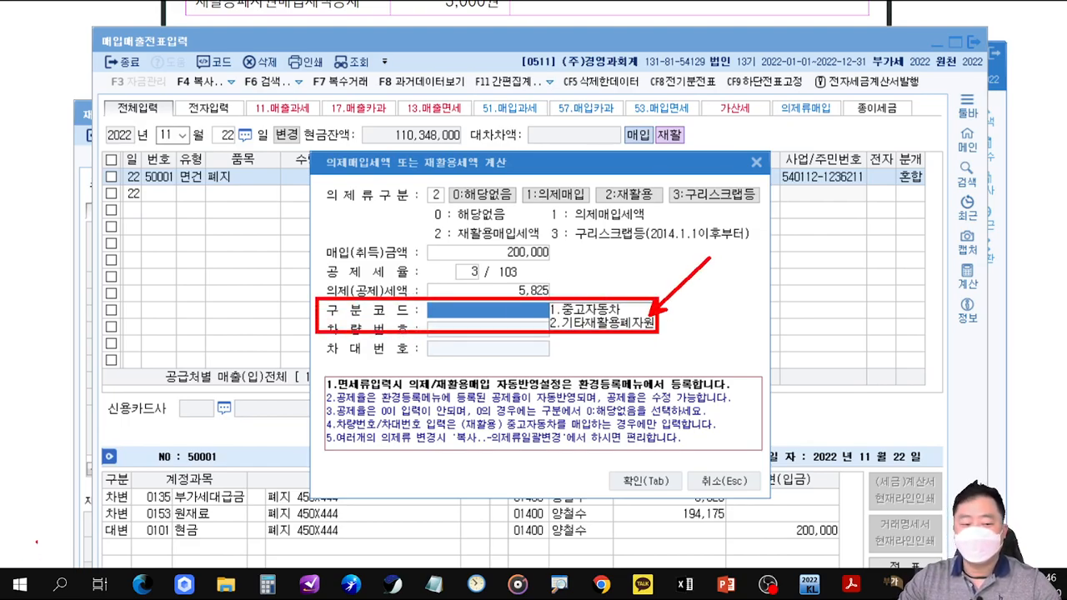
left_click_drag(101, 495, 18, 494)
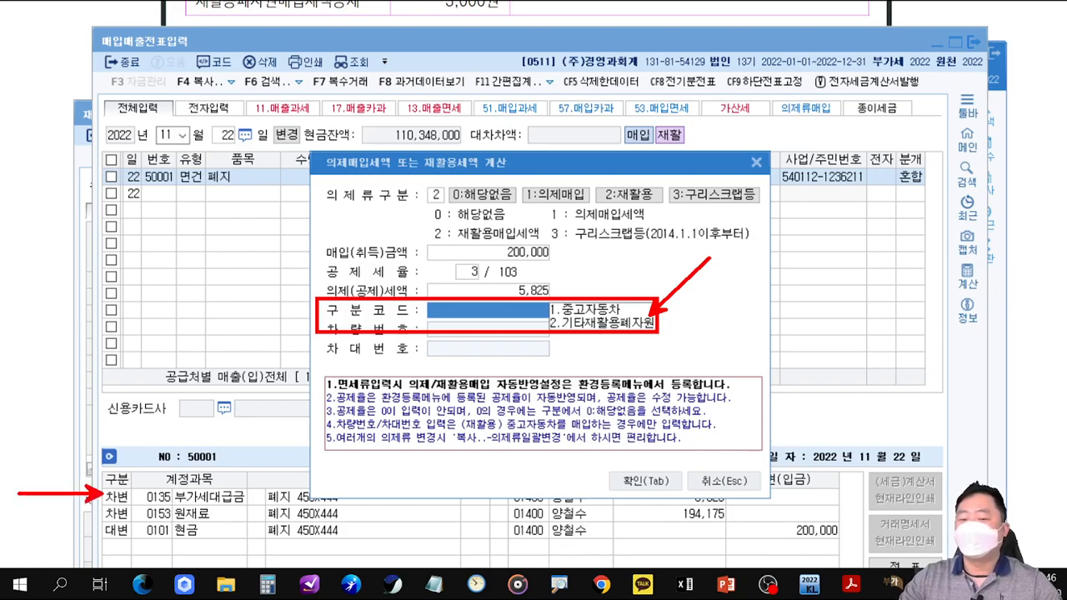
key("Escape")
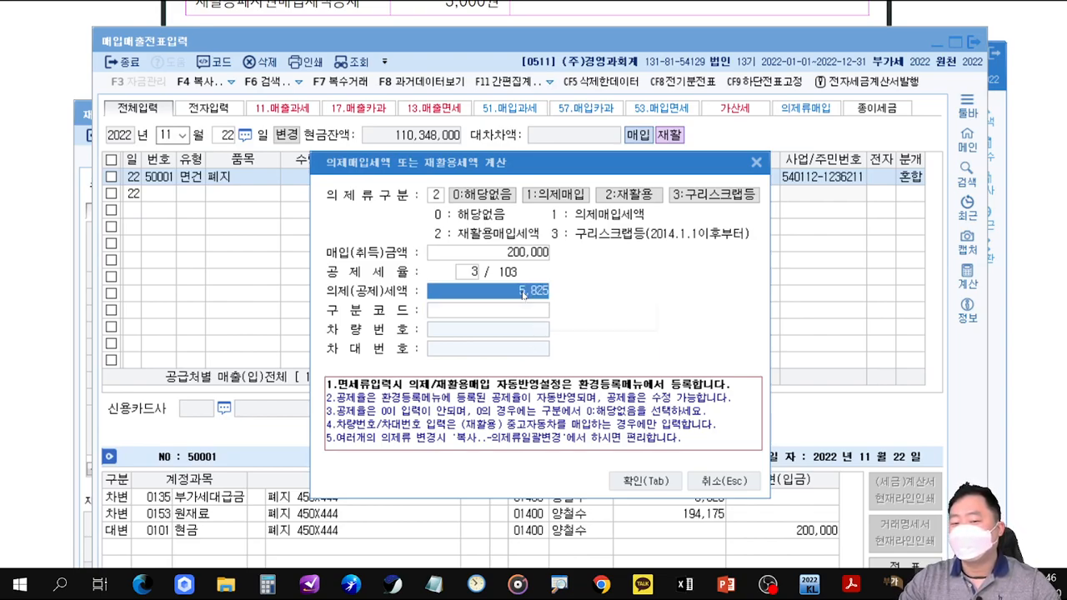
left_click(717, 482)
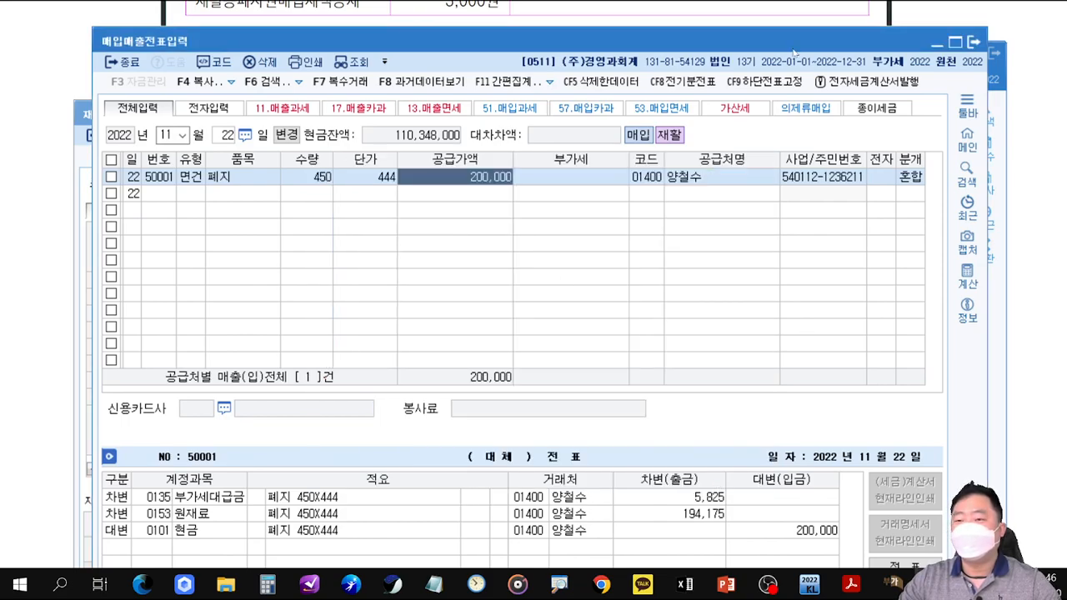
- Close 매입매출전표입력 and bring the 재활용폐자원세액공제신고서 report back in front, enlarged to full screen
left_click(976, 42)
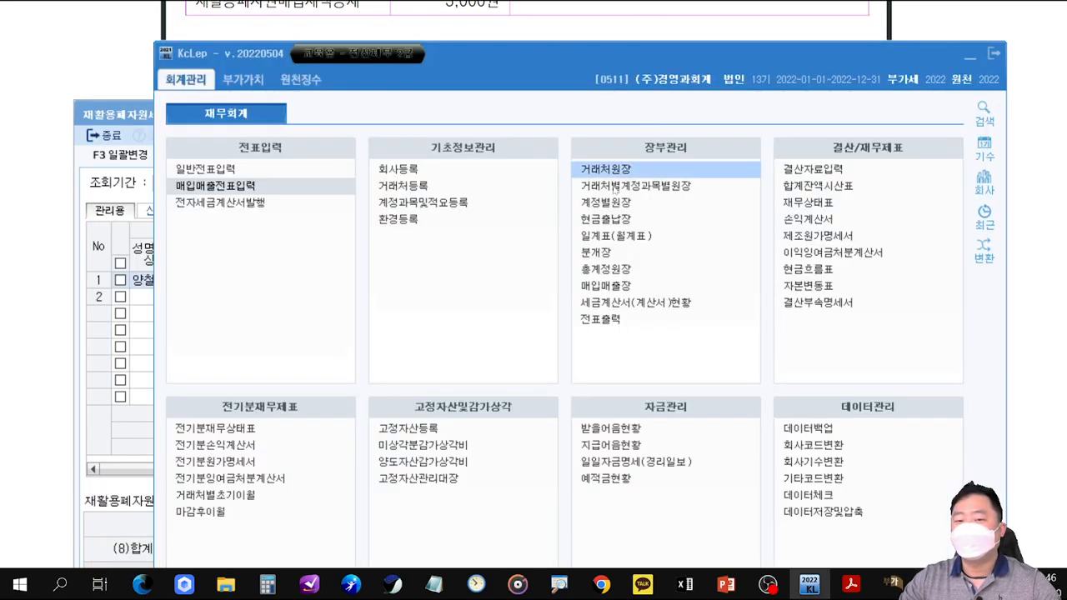
left_click(120, 115)
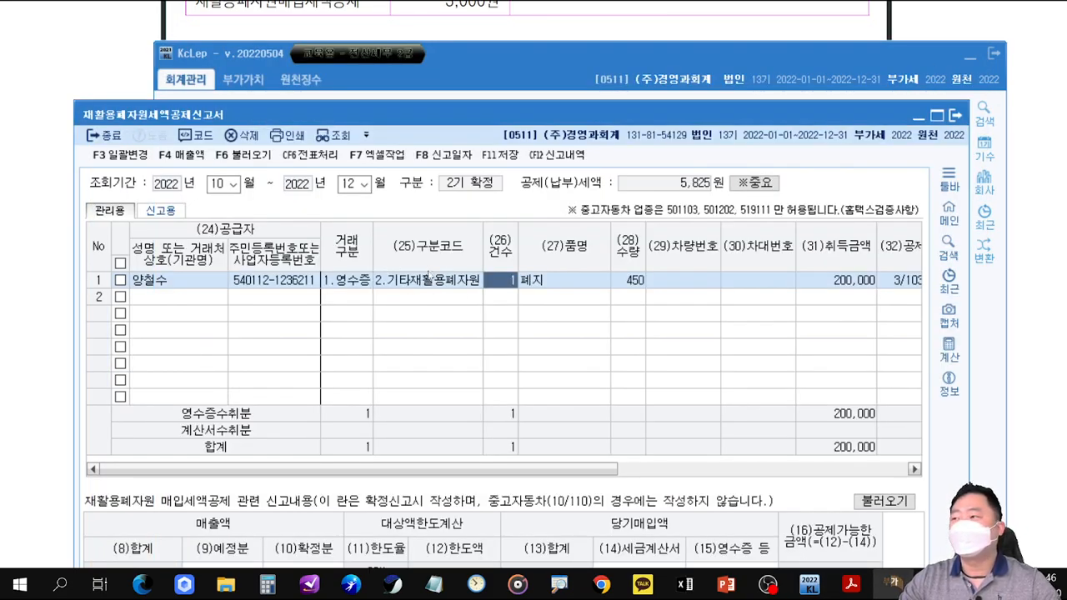
left_click(452, 282)
left_click(505, 295)
left_click_drag(737, 115, 779, 12)
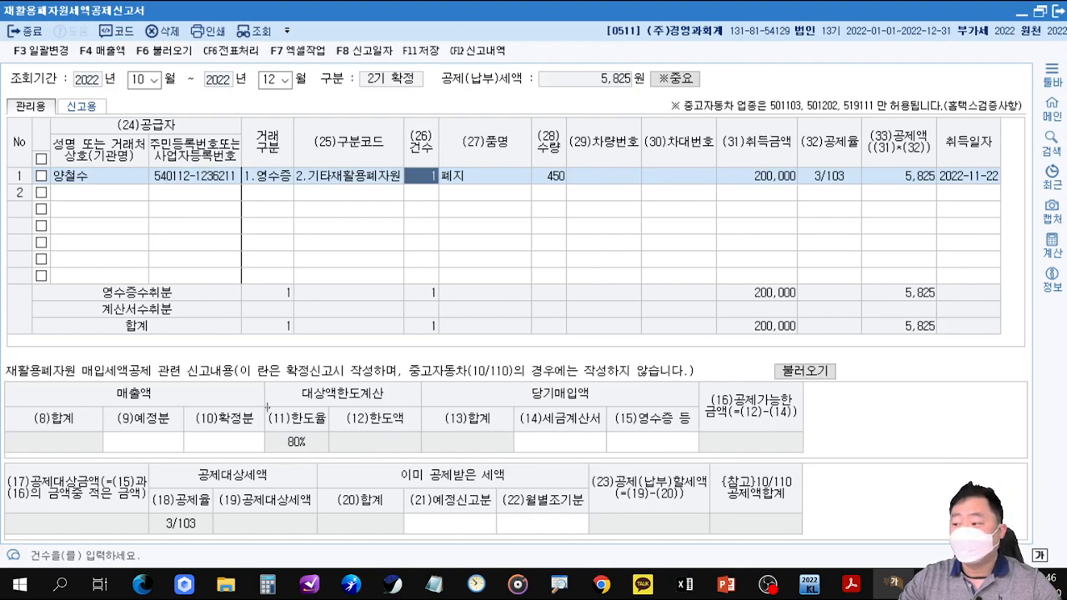
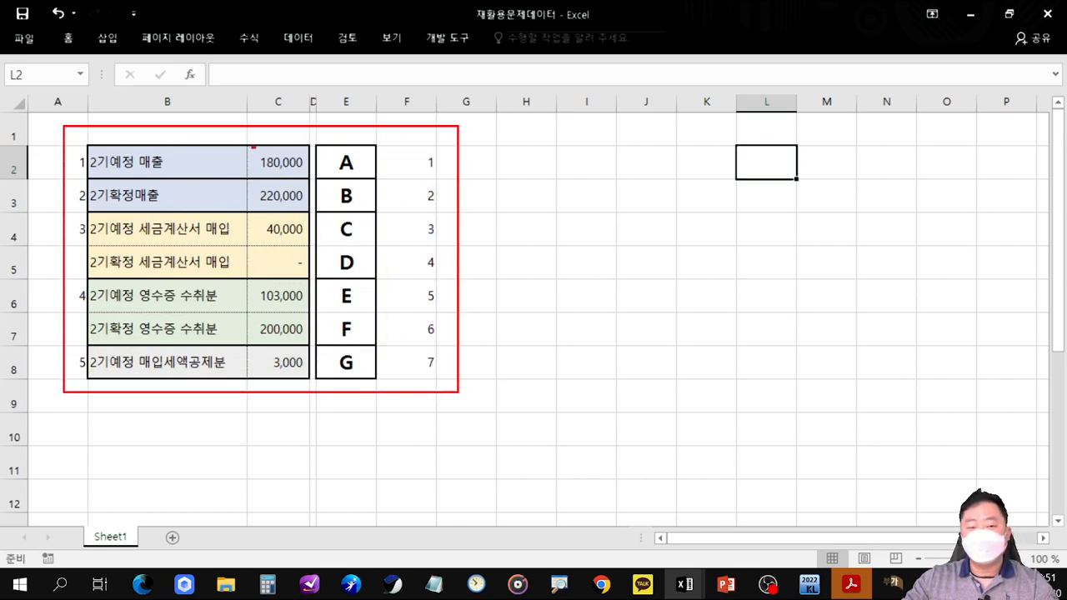
- Enter the sales from the Excel data in the deduction report: 180,000 as (9)예정분 and 220,000 as (10)확정분
left_click_drag(253, 147, 309, 179)
left_click_drag(244, 180, 306, 211)
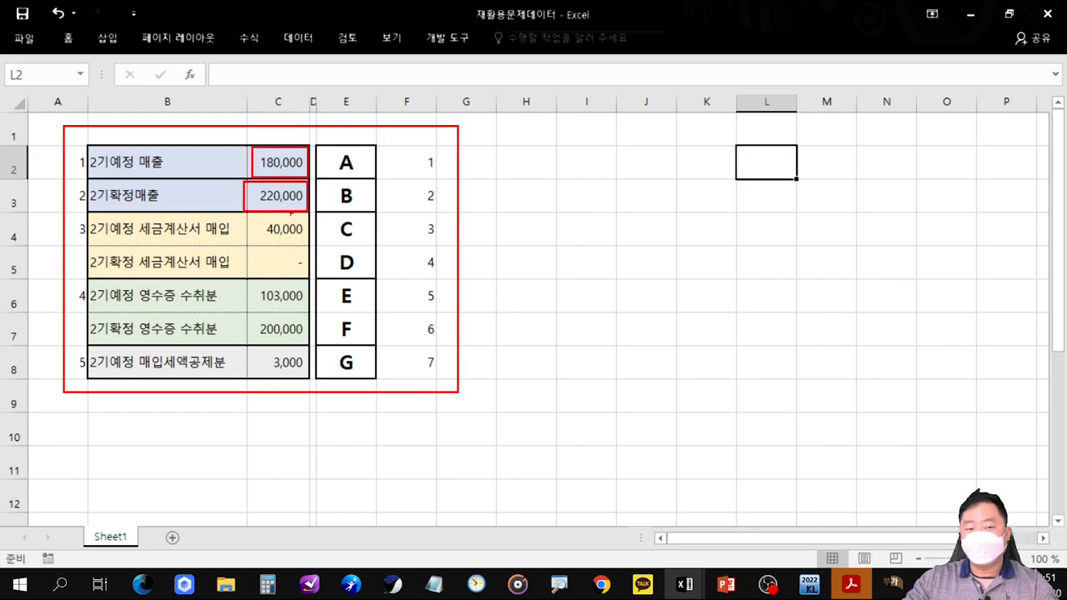
key("Escape")
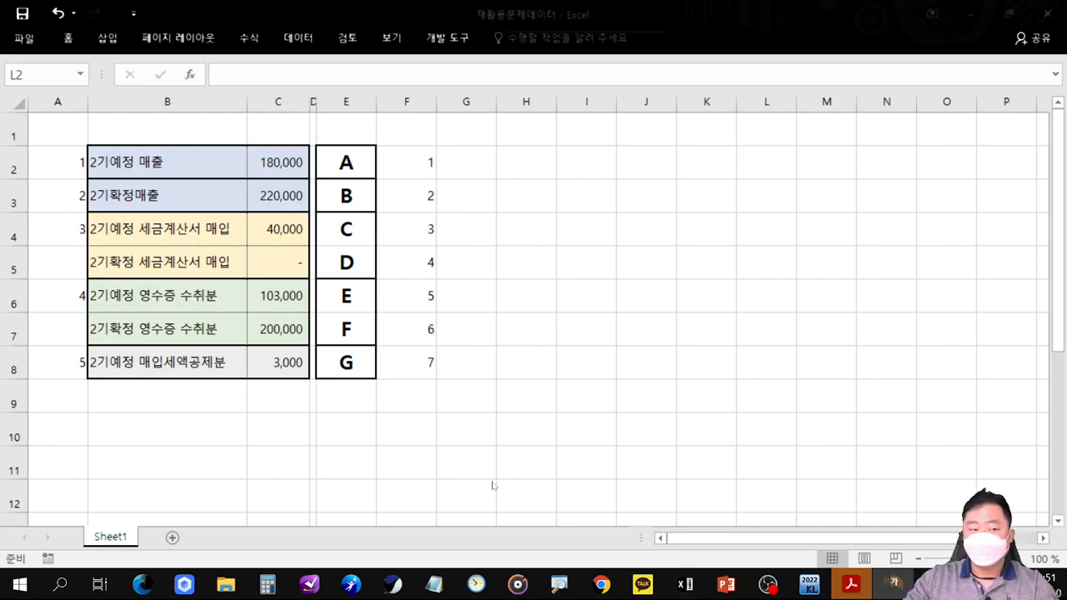
left_click_drag(0, 100, 858, 22)
left_click(283, 482)
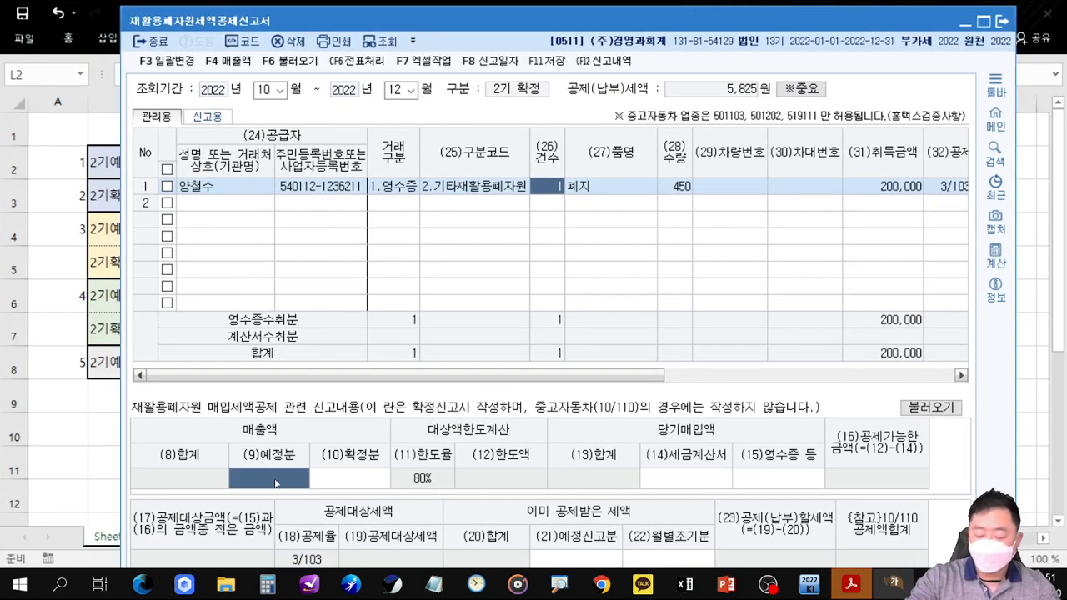
type("180")
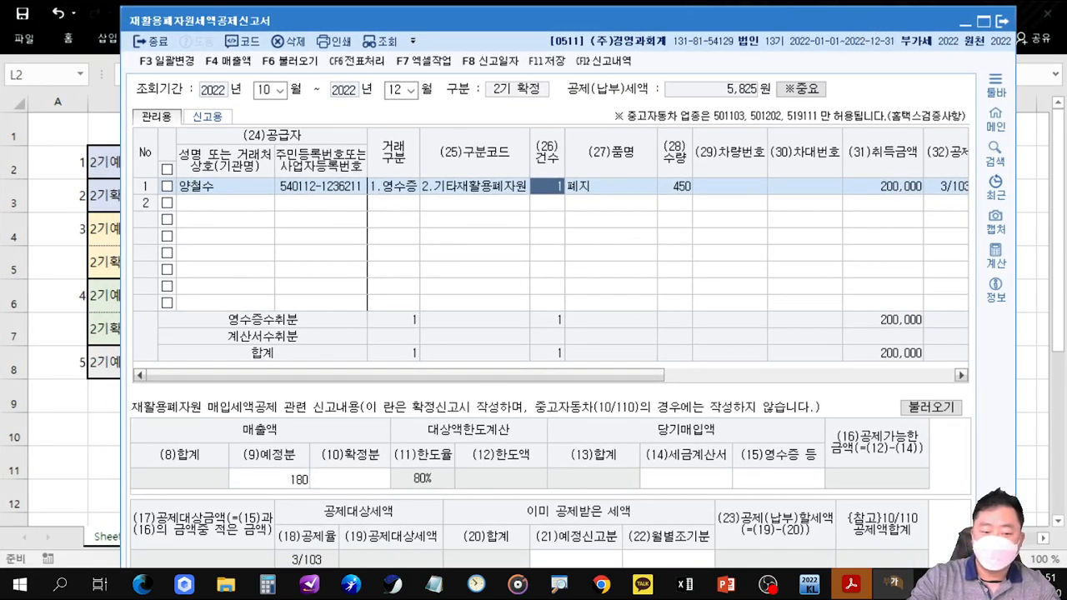
type(",000")
key("Return")
type("220000")
key("Return")
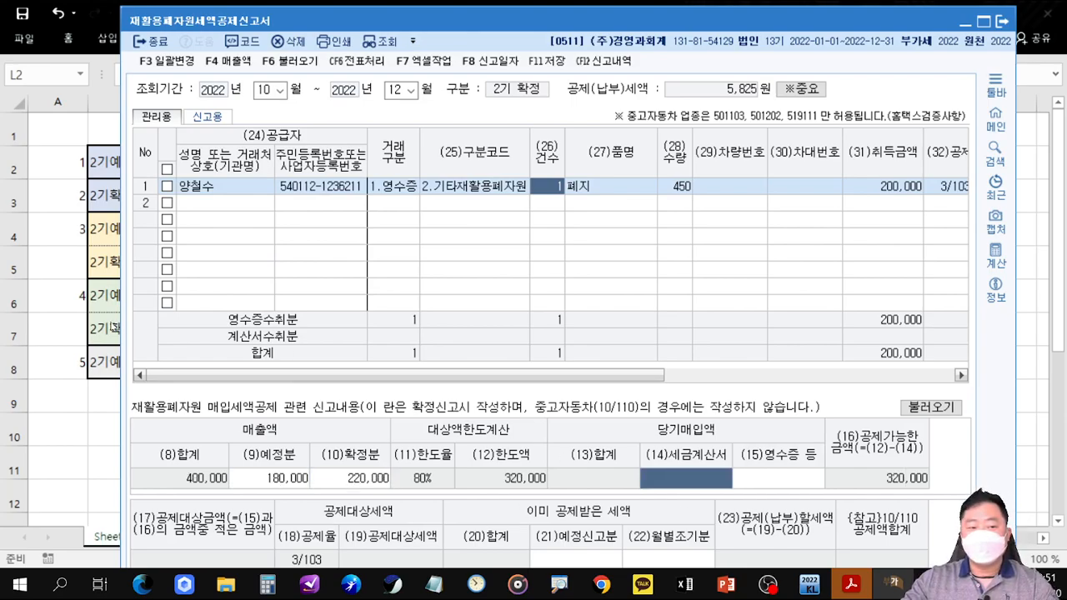
- Look up the tax-invoice purchases in the Excel data and enter 40,000 as (14)세금계산서 in the deduction report
key("alt+Tab")
mouse_move(245, 210)
left_mouse_down()
mouse_move(316, 262)
mouse_move(311, 277)
left_mouse_up()
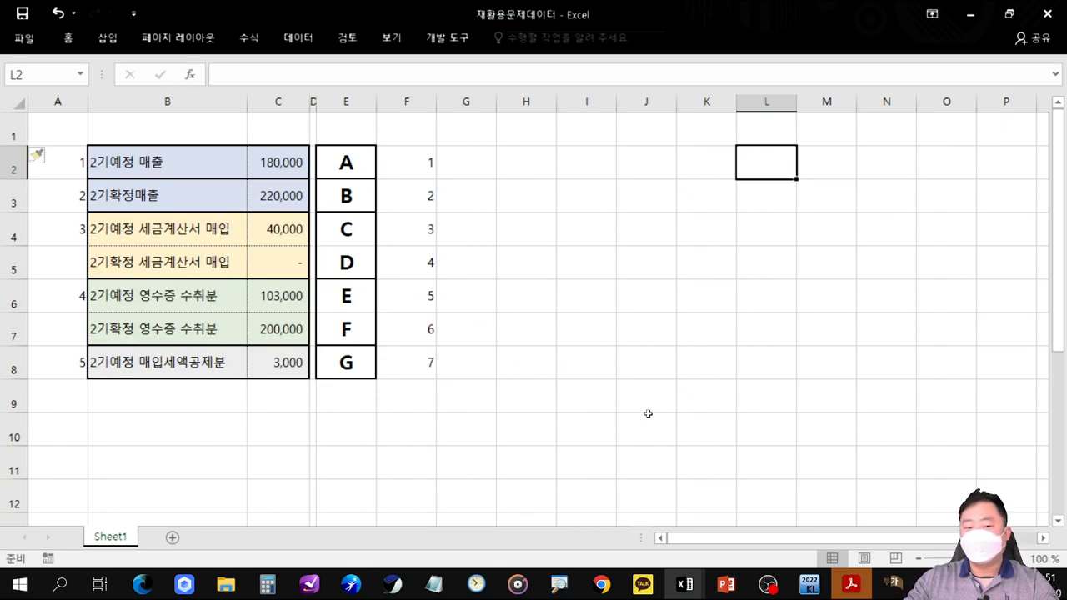
key("alt+Tab")
type("40000")
key("Return")
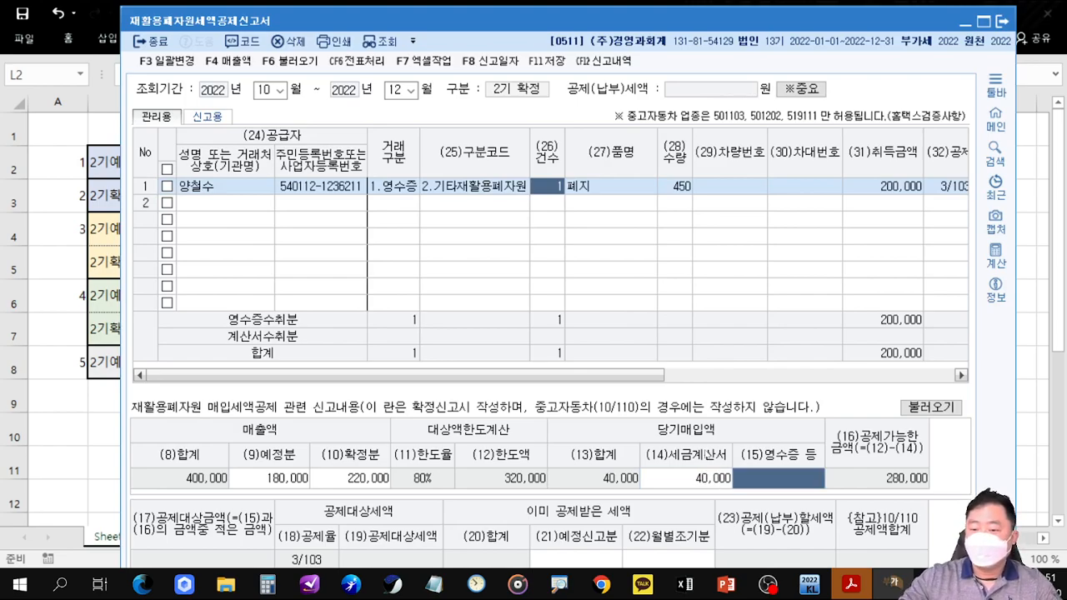
- Add up the preliminary and final receipt purchases in the Excel data and enter 303,000 as (15)영수증 등
key("alt+Tab")
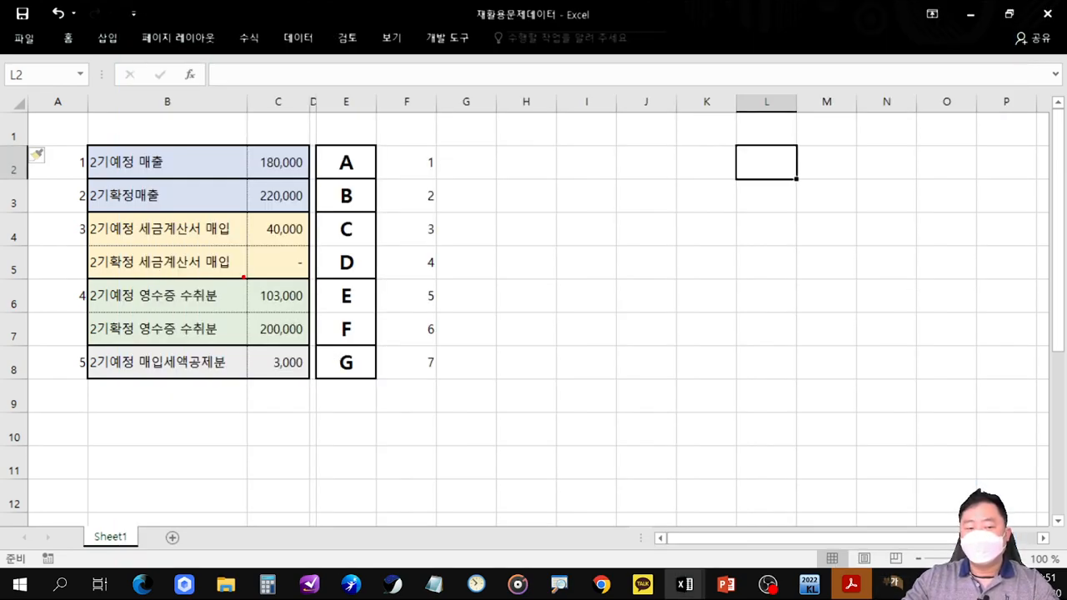
left_click_drag(243, 278, 318, 345)
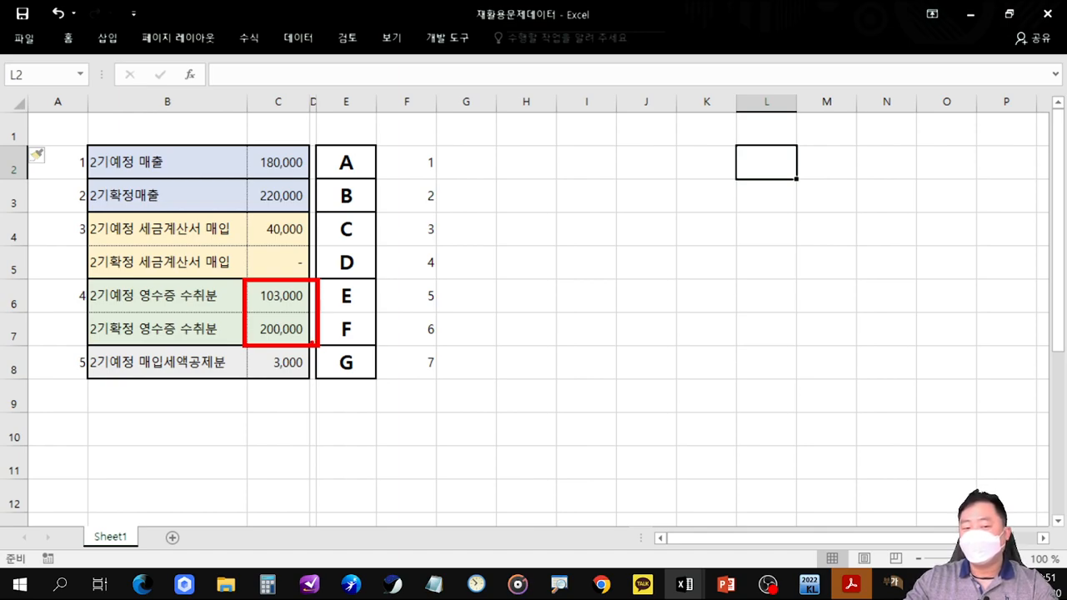
key("Escape")
key("alt+Tab")
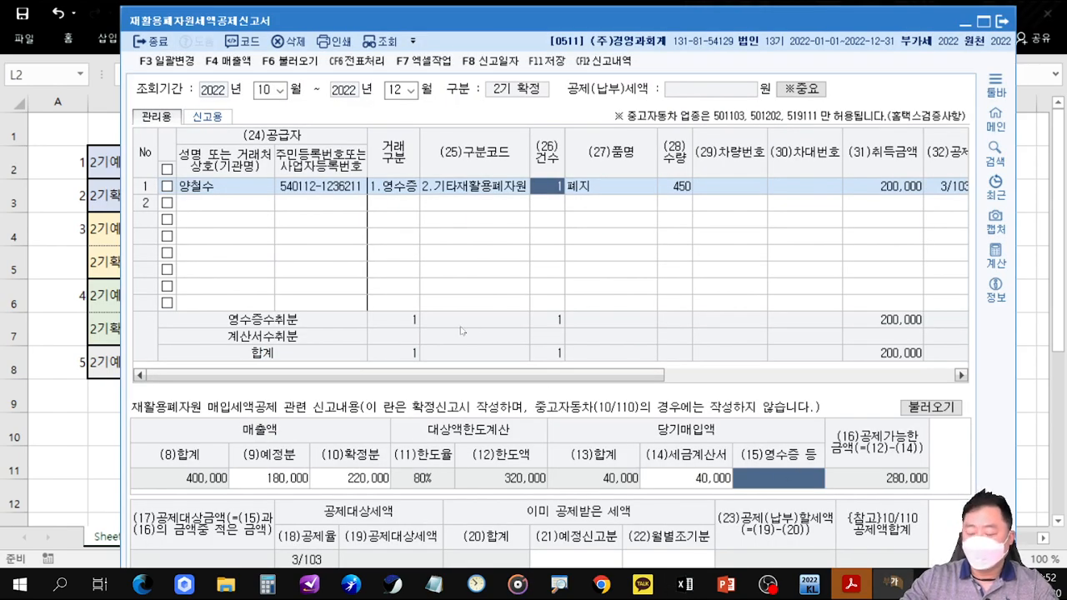
type("303,000")
key("Return")
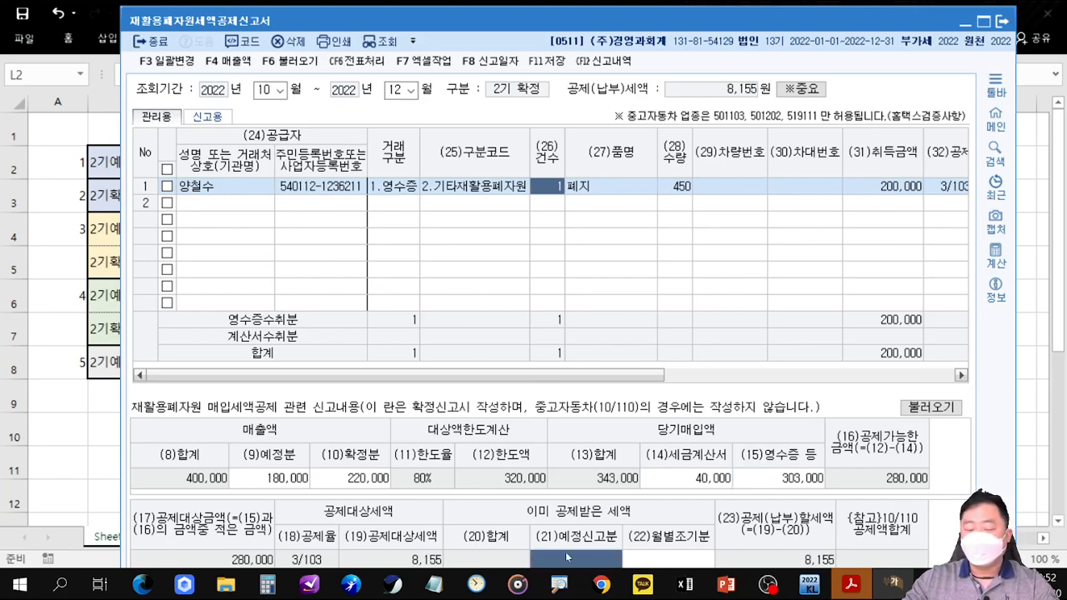
- Look up the preliminary-period deduction in the Excel data and enter 3,000 as (21)예정신고분 of the tax already deducted
key("alt+Tab")
left_click_drag(254, 349, 312, 381)
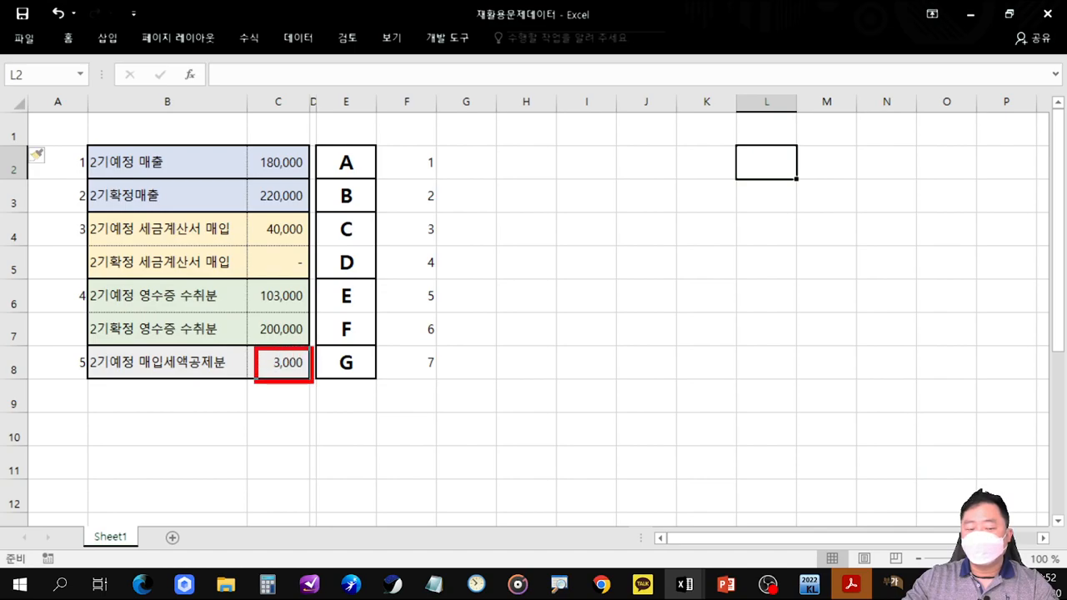
key("alt+Tab")
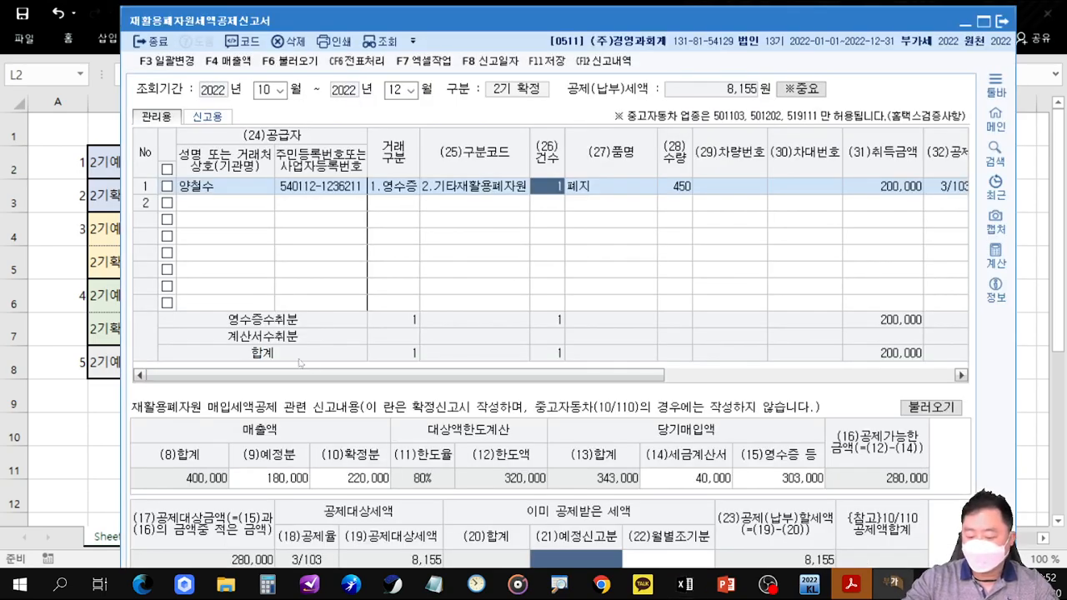
type("3,000")
key("Return")
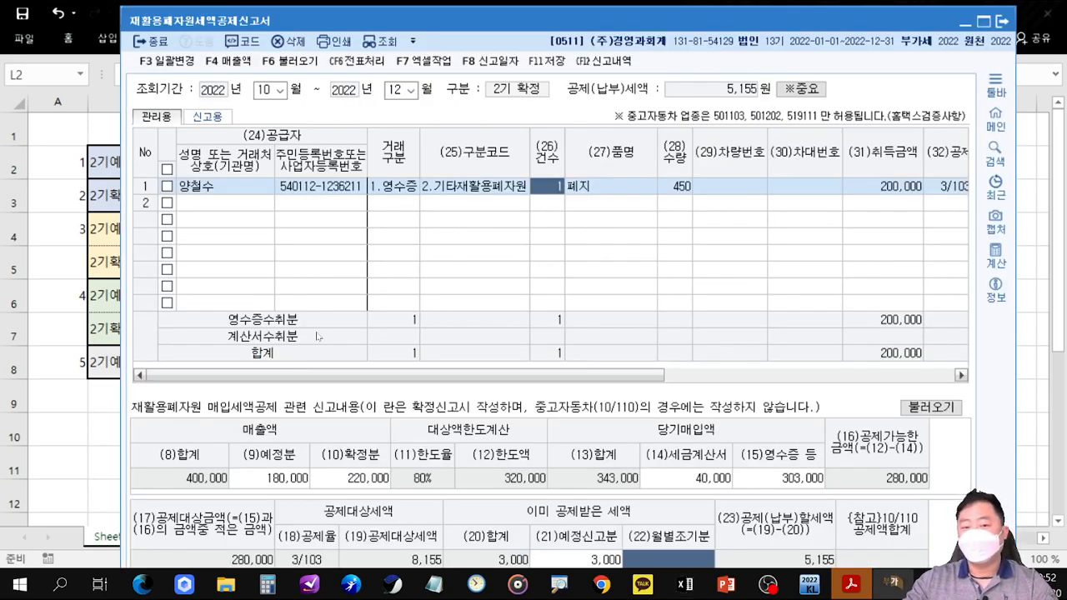
- Save the deduction report and go to the 부가가치 section of the main menu
left_click(444, 208)
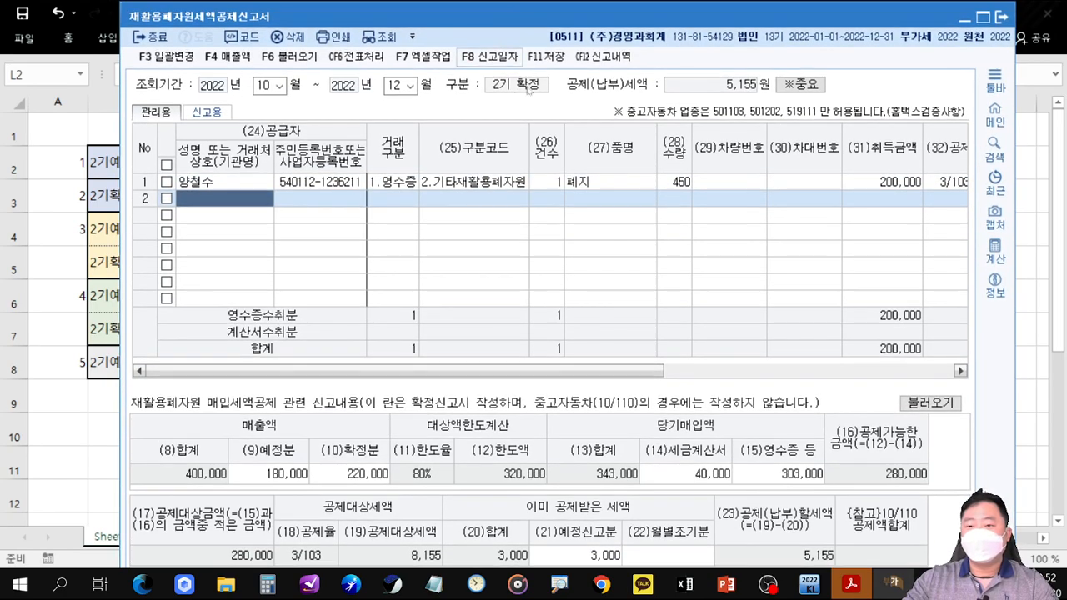
left_click(547, 56)
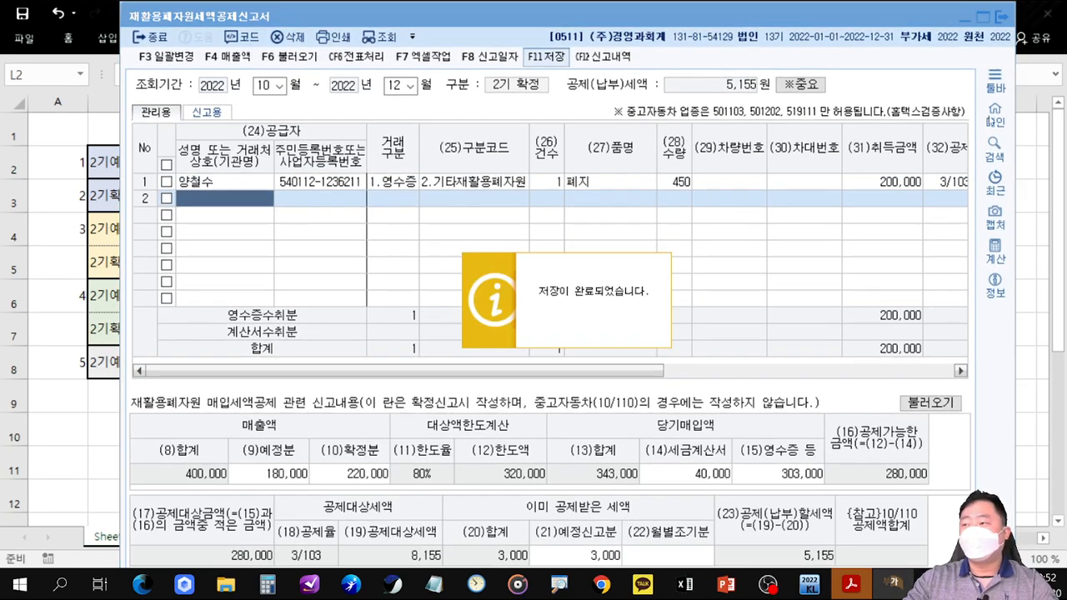
left_click(989, 117)
left_click_drag(848, 47, 1066, 76)
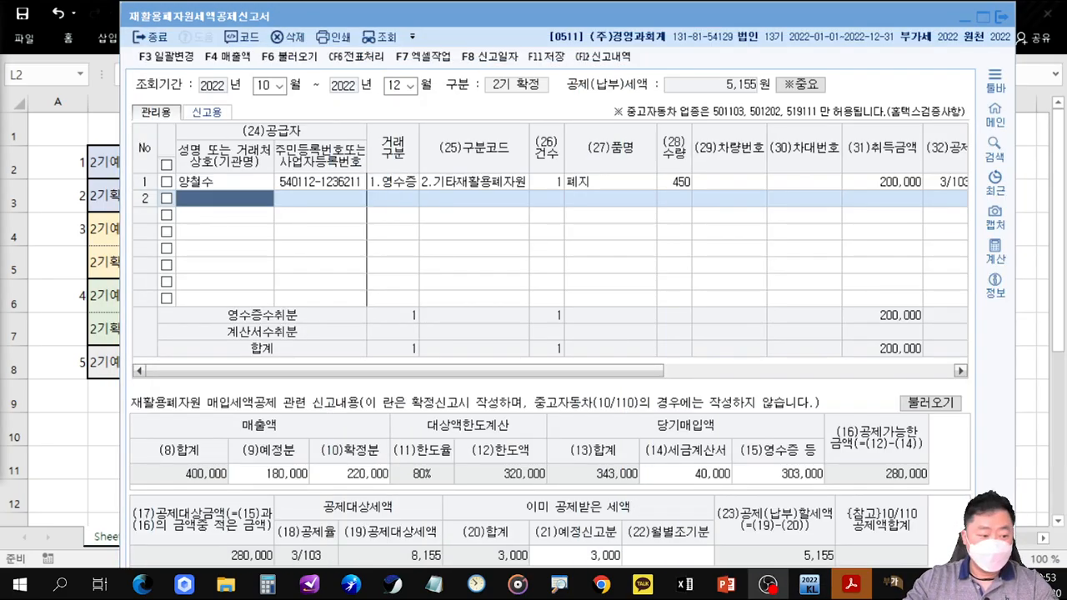
left_click(995, 116)
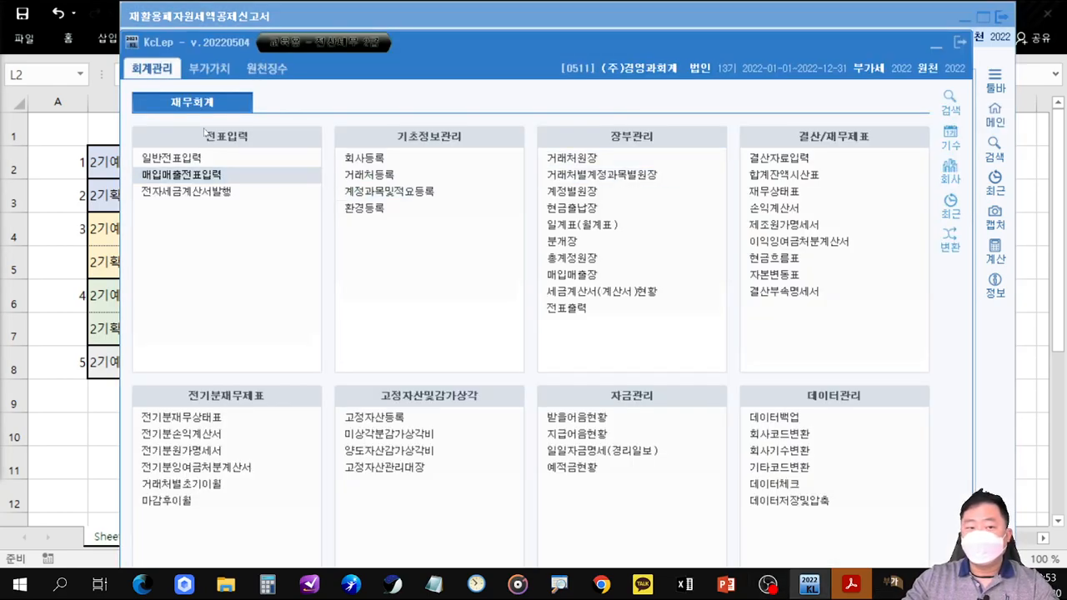
left_click(209, 68)
mouse_move(135, 142)
left_mouse_down()
mouse_move(233, 171)
mouse_move(330, 319)
mouse_move(389, 371)
left_mouse_up()
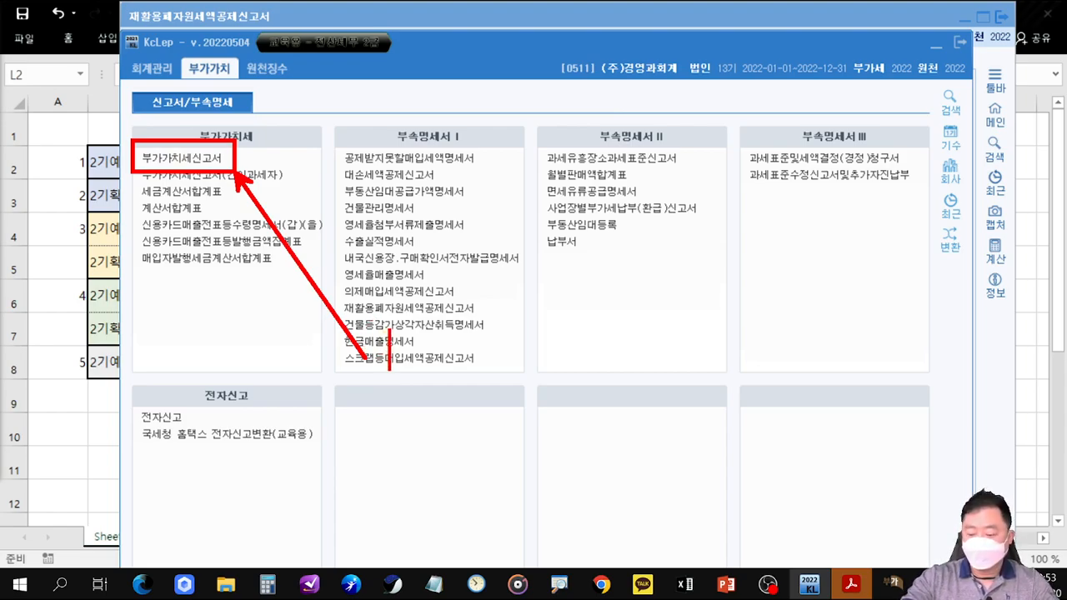
type("10`12")
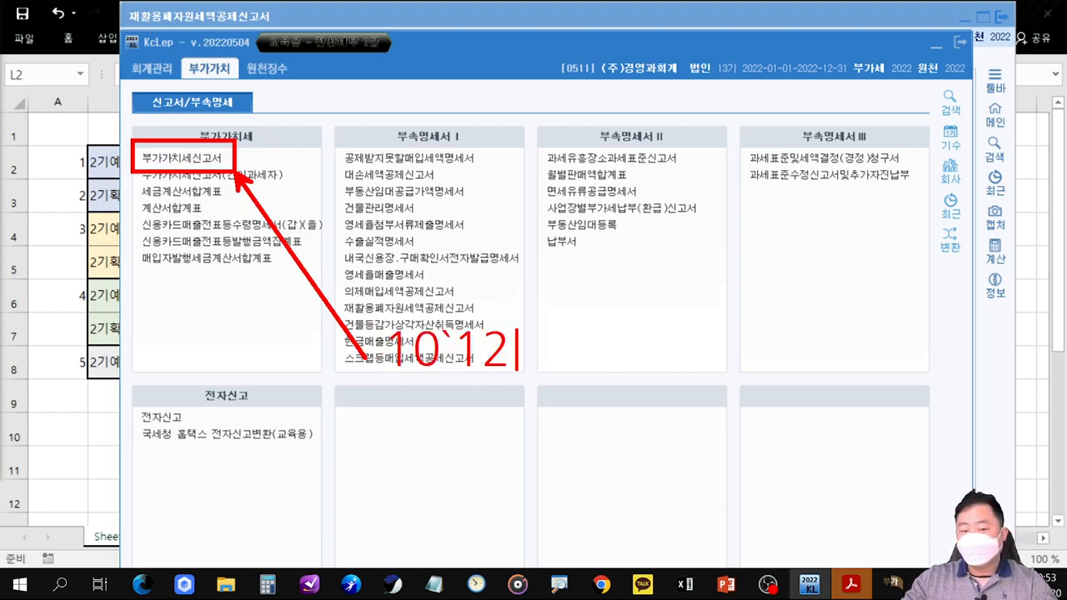
key("BackSpace")
key("BackSpace")
key("BackSpace")
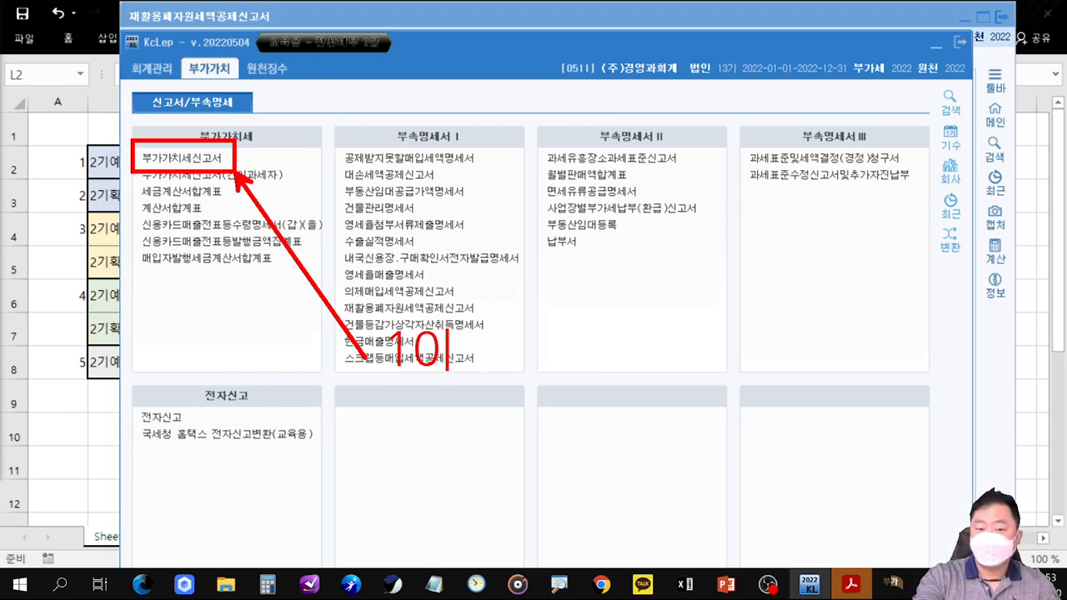
type("~12")
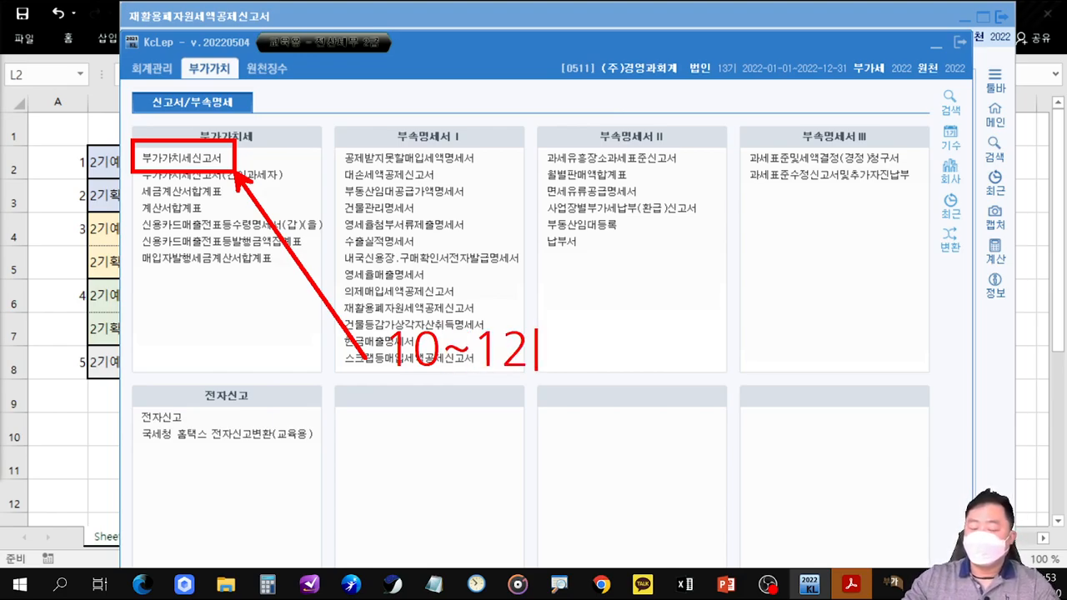
mouse_move(362, 298)
left_mouse_down()
mouse_move(397, 330)
mouse_move(549, 382)
left_mouse_up()
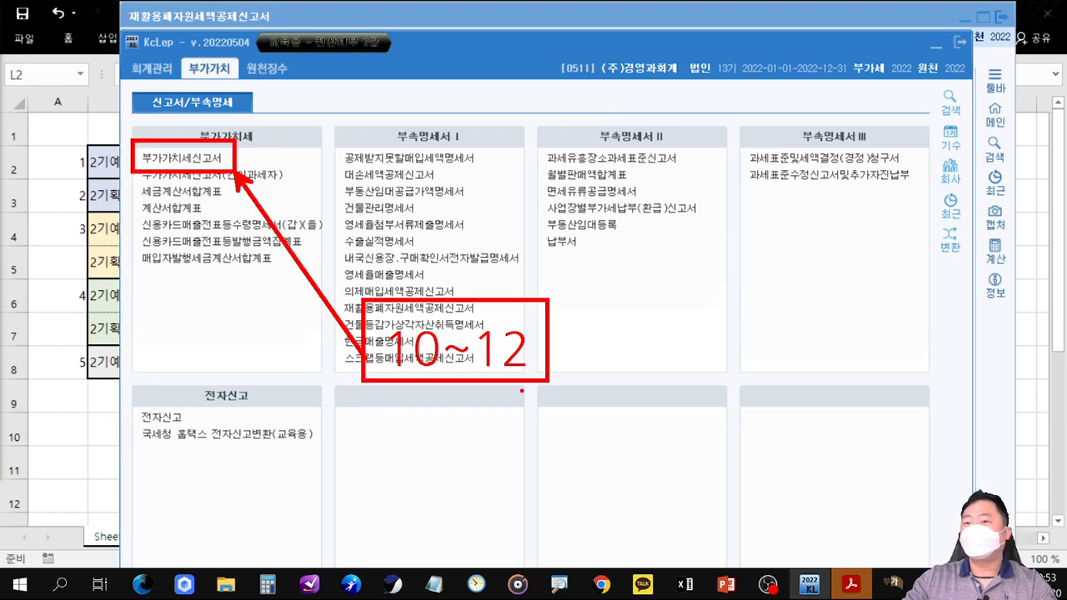
key("Escape")
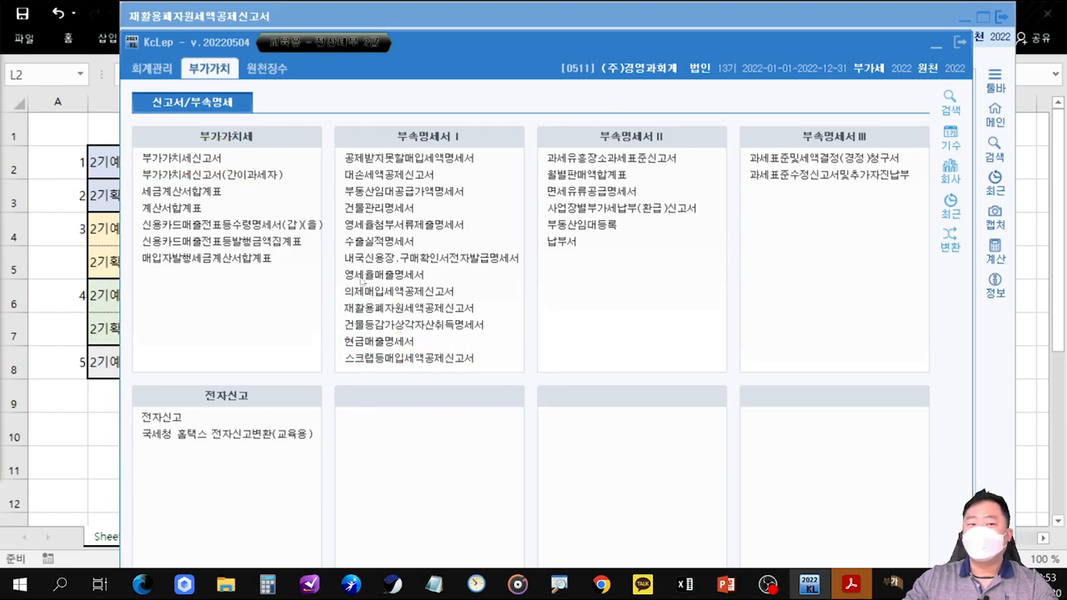
- Open 부가가치세신고서 and load the period October to December 2022
left_click(273, 165)
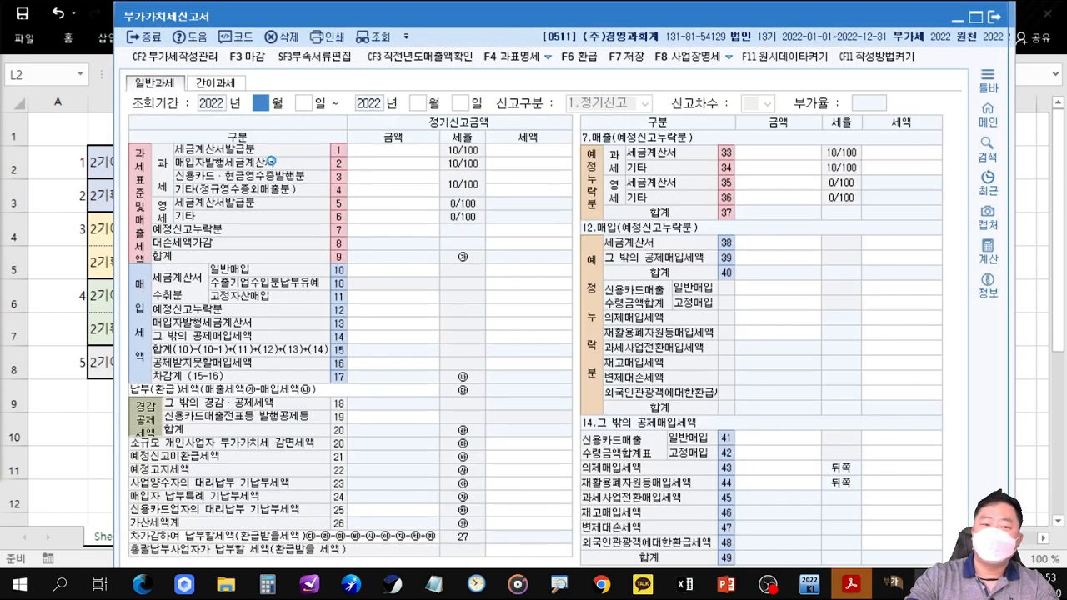
type("10")
key("Return")
type("12")
key("Return")
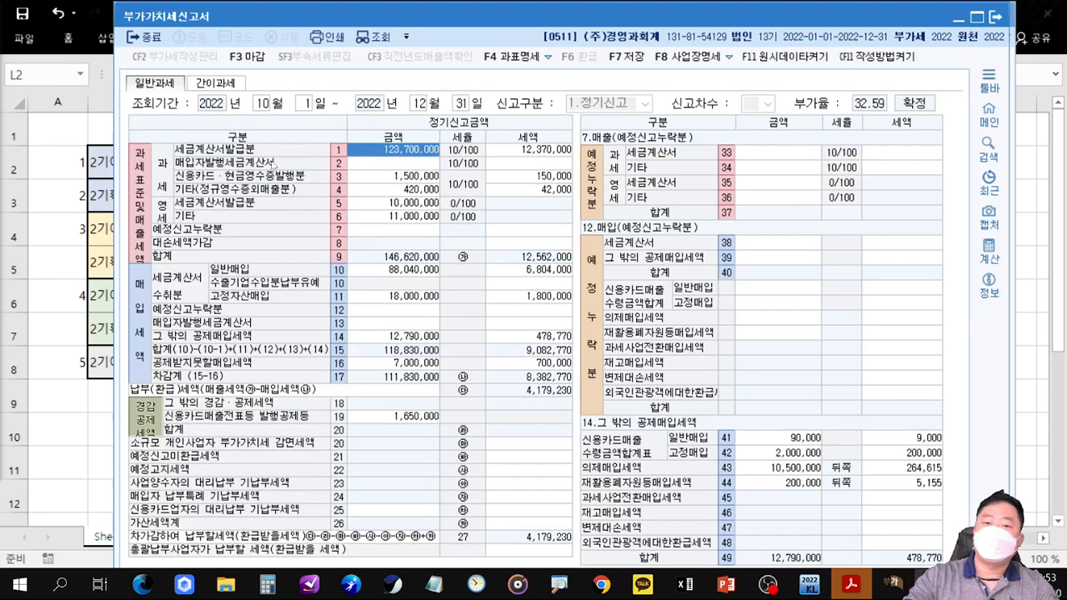
- Examine line 14 그 밖의 공제매입세액 and its detail line 44 재활용폐자원등매입세액 in the VAT return
left_click(375, 340)
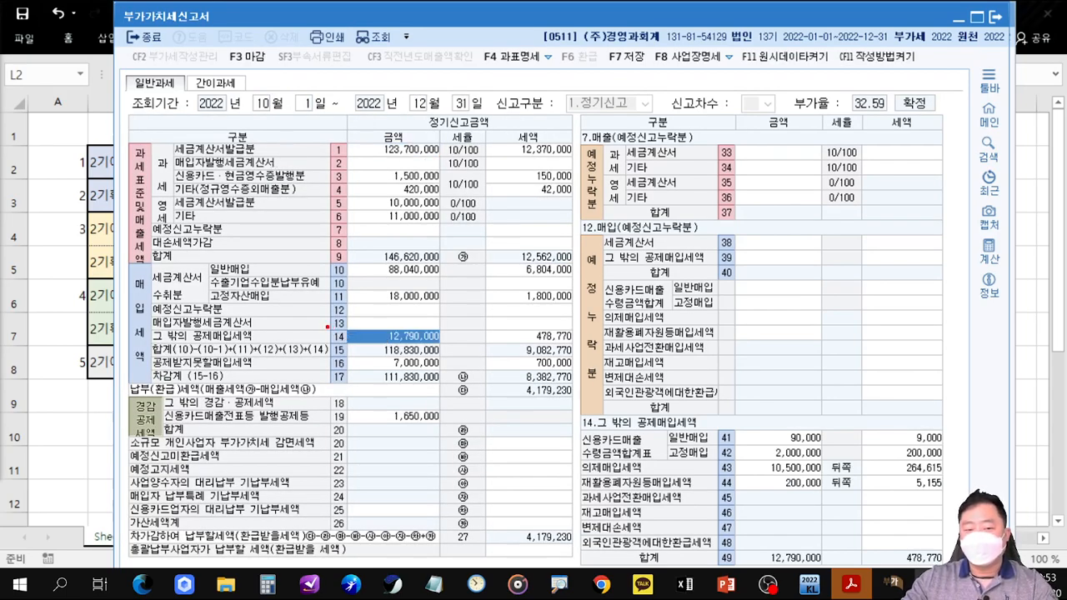
mouse_move(328, 327)
left_mouse_down()
mouse_move(579, 354)
mouse_move(615, 410)
mouse_move(664, 419)
mouse_move(672, 471)
left_mouse_up()
left_click_drag(572, 474, 964, 497)
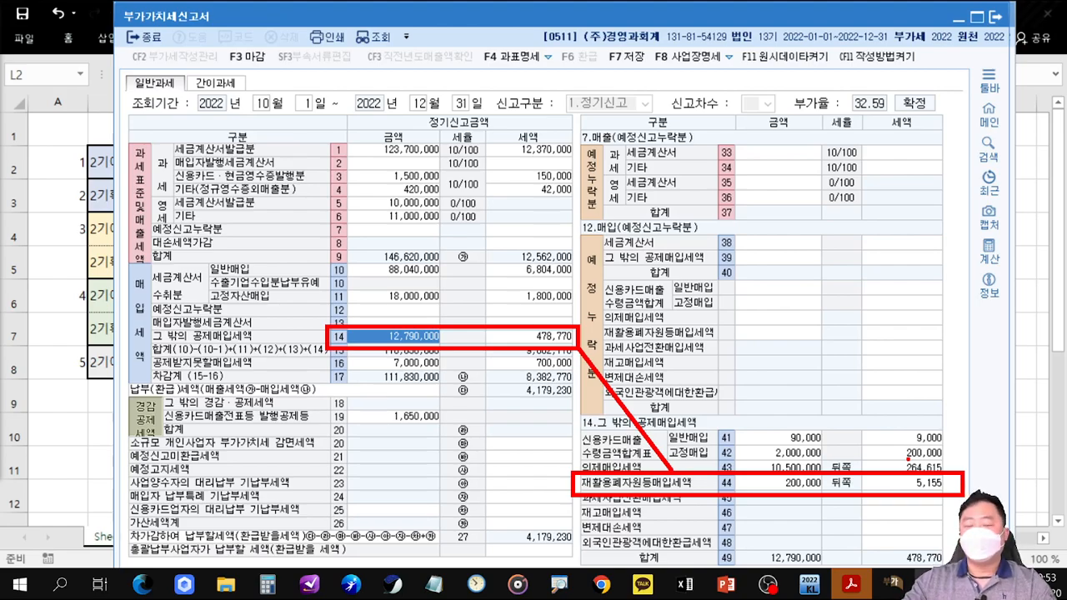
key("Escape")
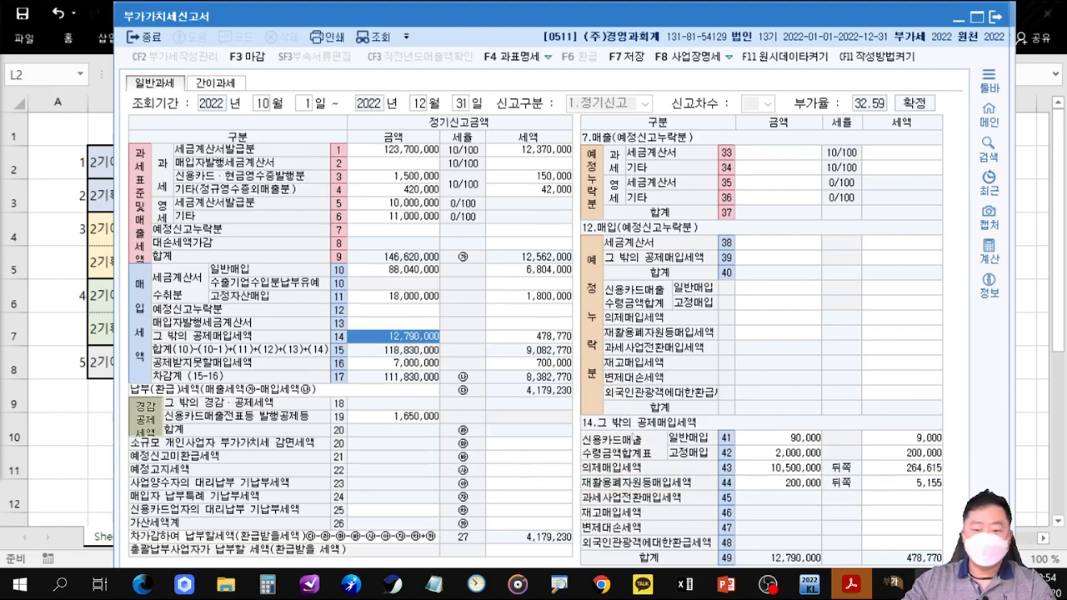
- Switch to the PowerPoint presentation window showing the 한도 slide
mouse_move(727, 582)
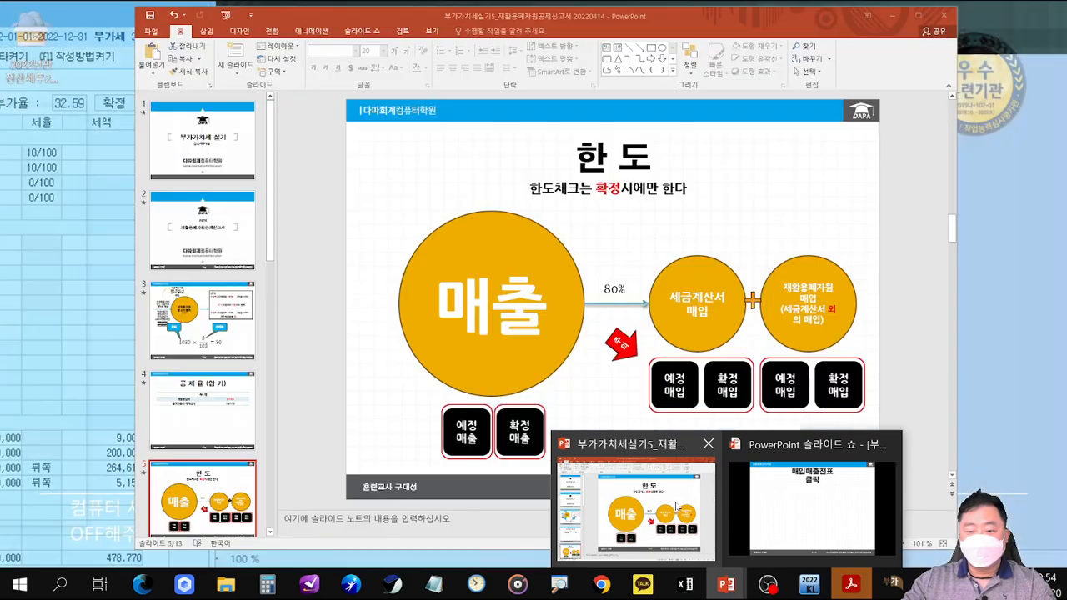
left_click(677, 507)
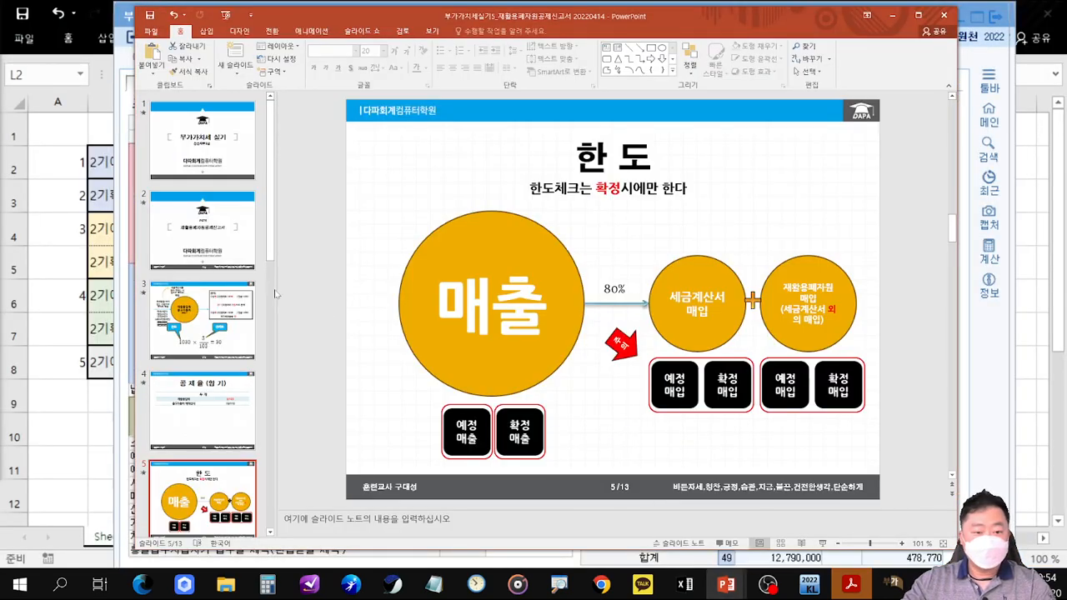
- View the 관련문제 slide and the VAT return example on slide 11, and switch back to the 부가가치세신고서 window
scroll(267, 287, "down", 1)
left_click_drag(266, 287, 254, 508)
left_click(214, 402)
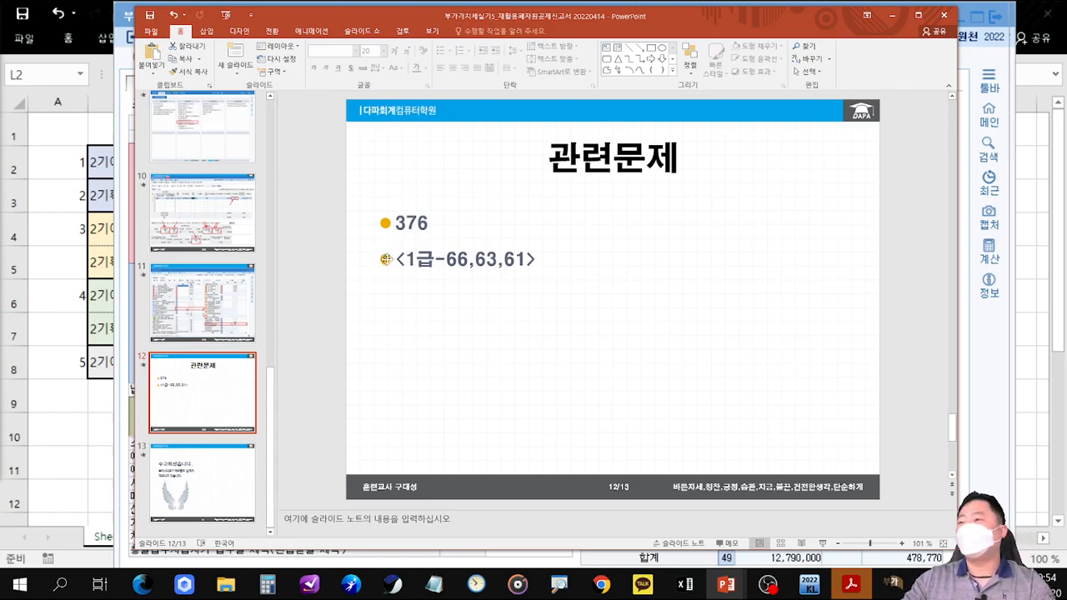
left_click(653, 373)
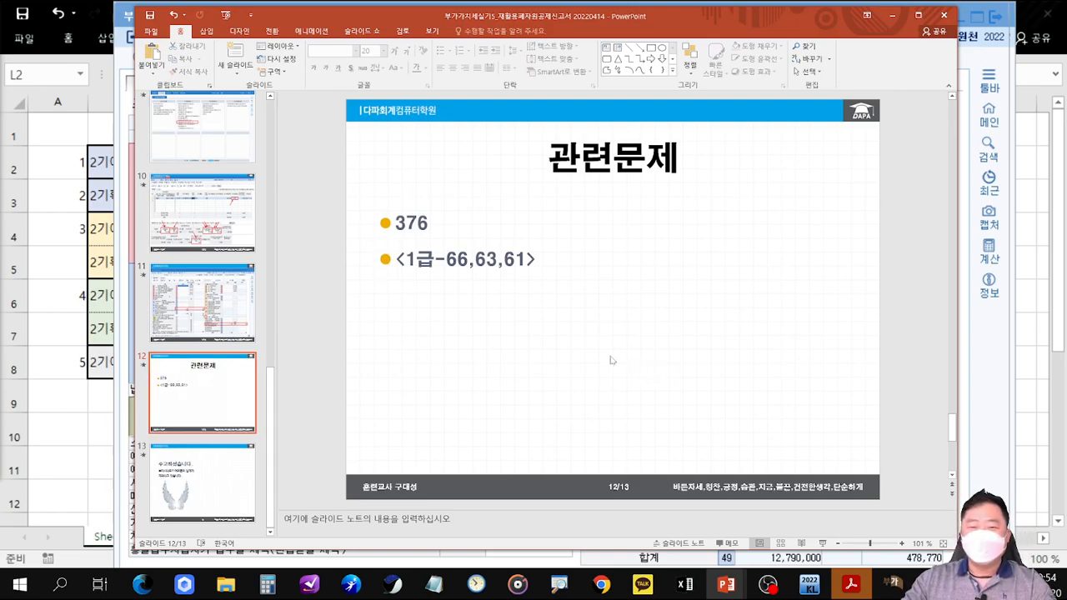
left_click(221, 298)
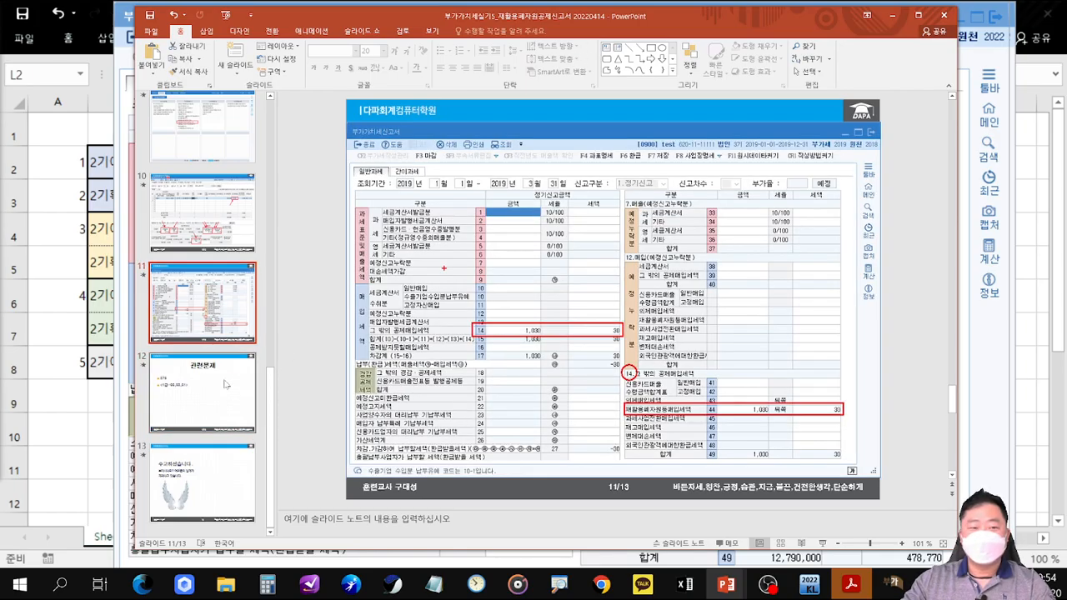
key("alt+Tab")
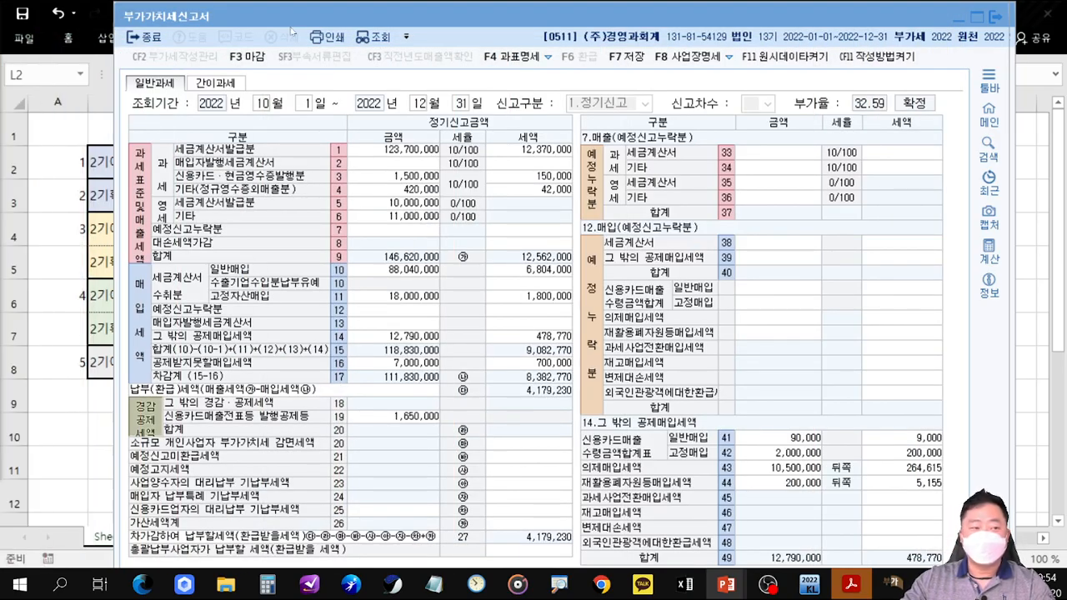
- Review the full-screen slides 6 to 8 on 매입매출전표입력 and the 의제.재활용 deduction setting in the PowerPoint slide show
left_click(851, 584)
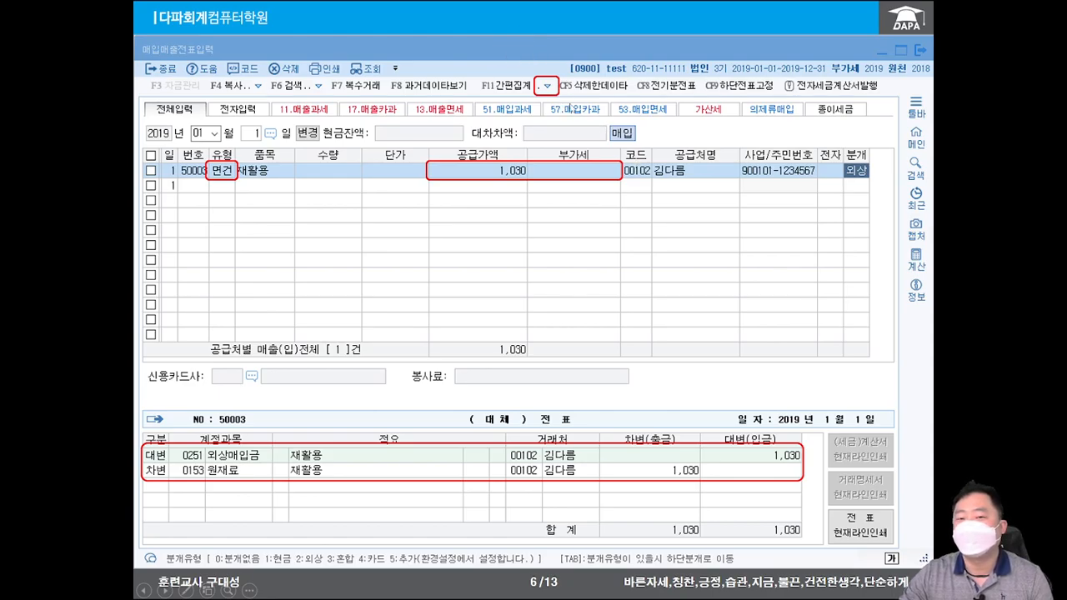
left_click(645, 182)
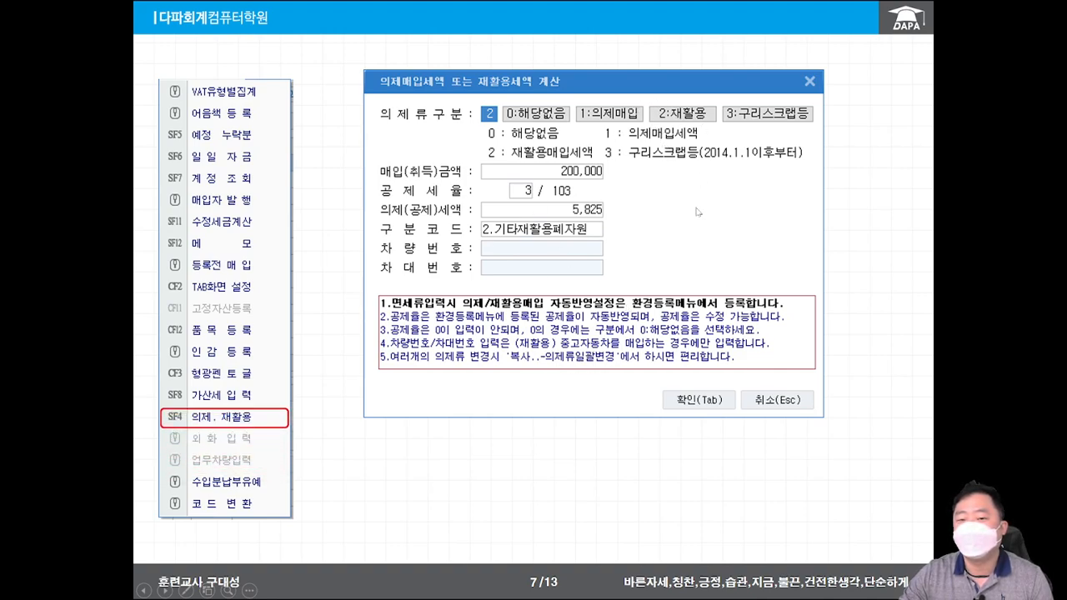
left_click(706, 429)
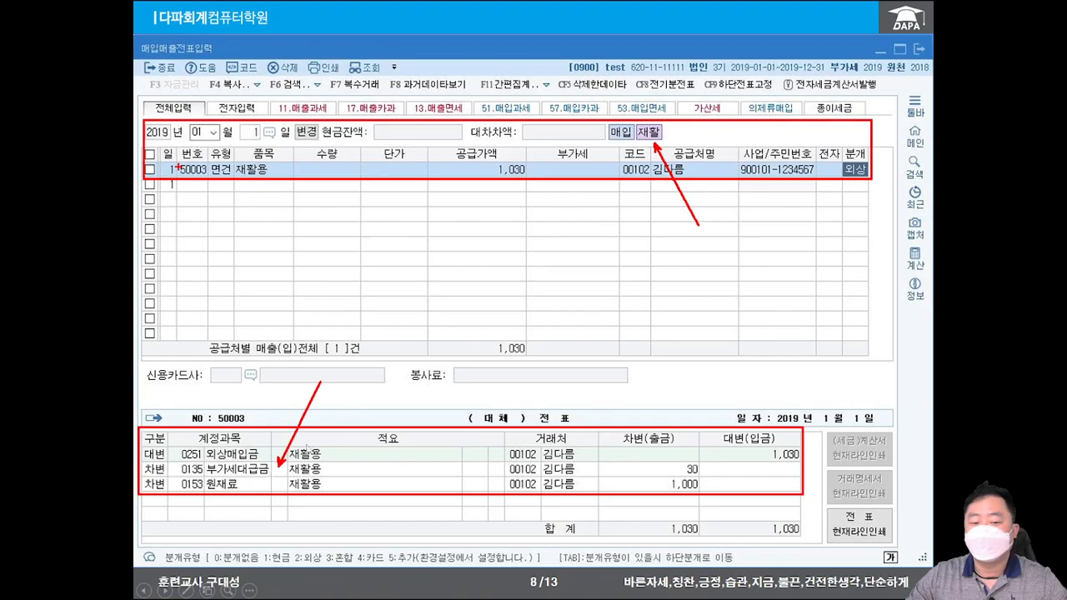
- Go through slides 9 to 11, reviewing the 재활용폐자원세액공제신고서 example and lines 14 and 44 of the 부가가치세신고서
left_click(652, 270)
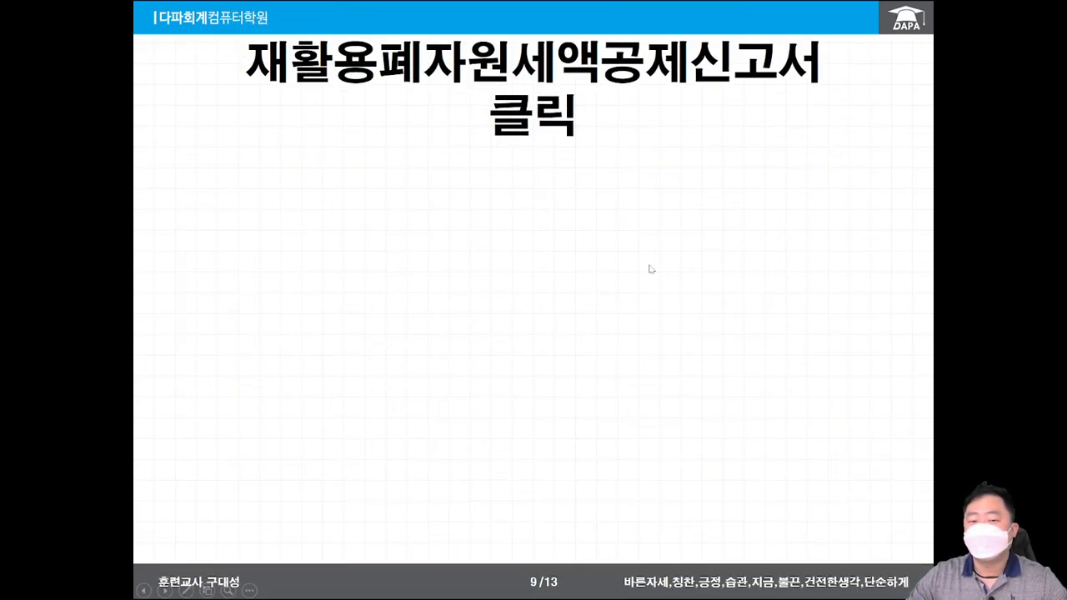
left_click(651, 269)
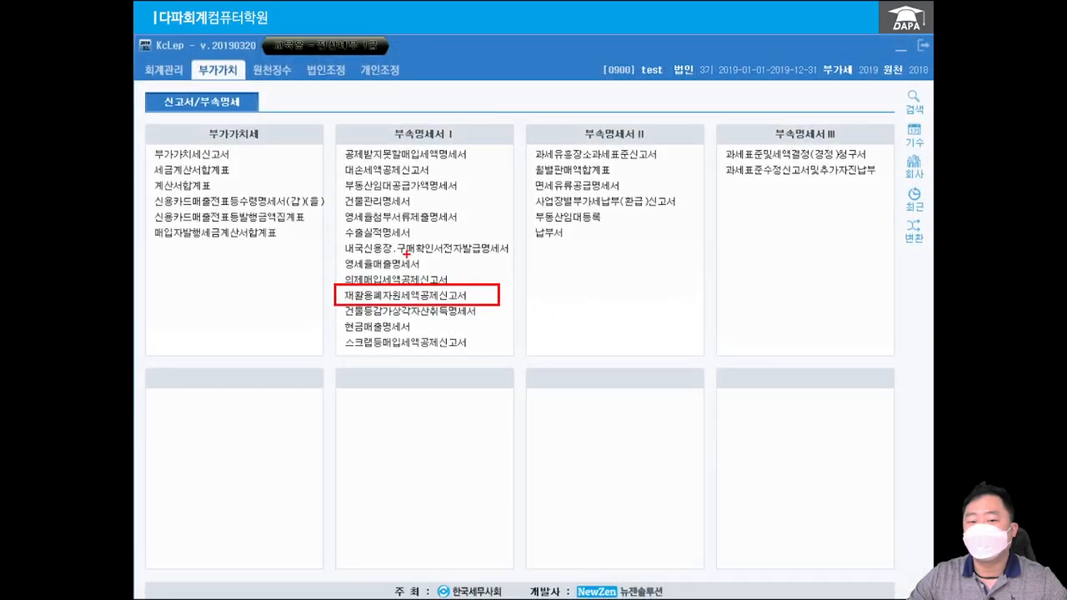
key("Right")
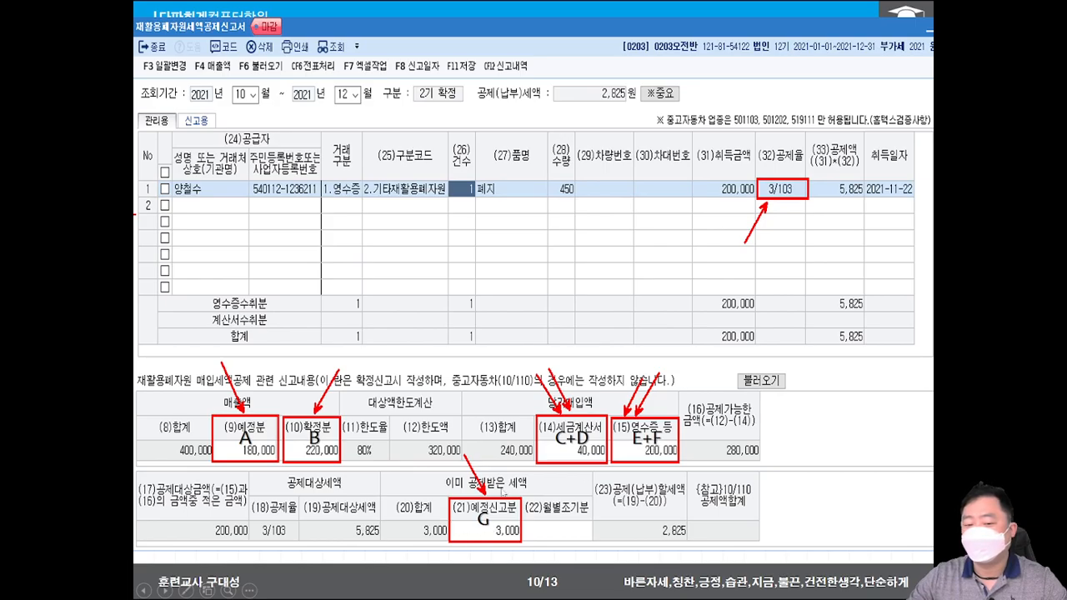
left_click(725, 478)
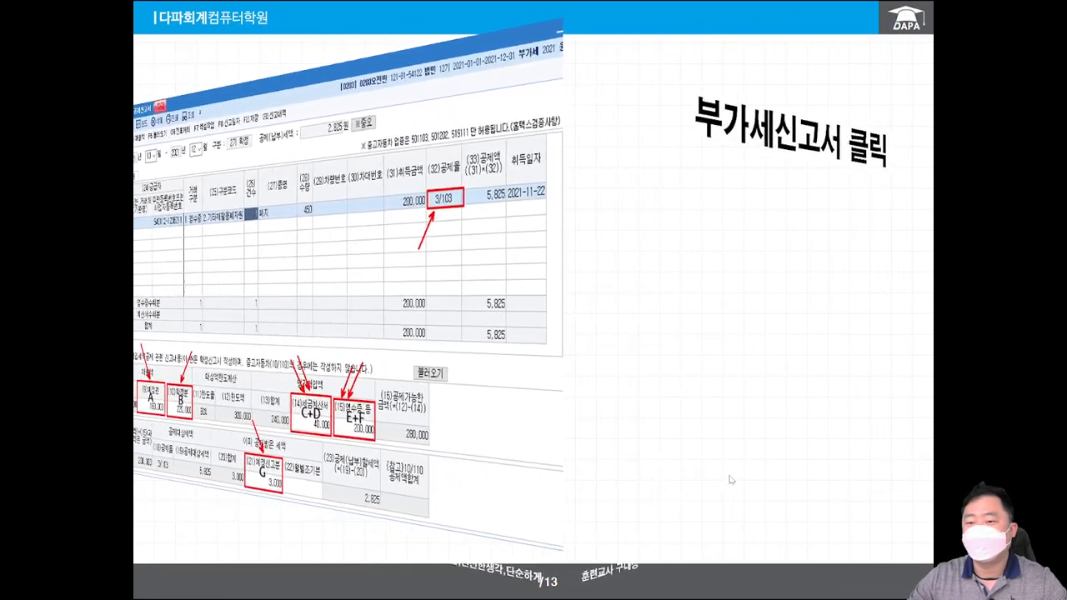
left_click(728, 460)
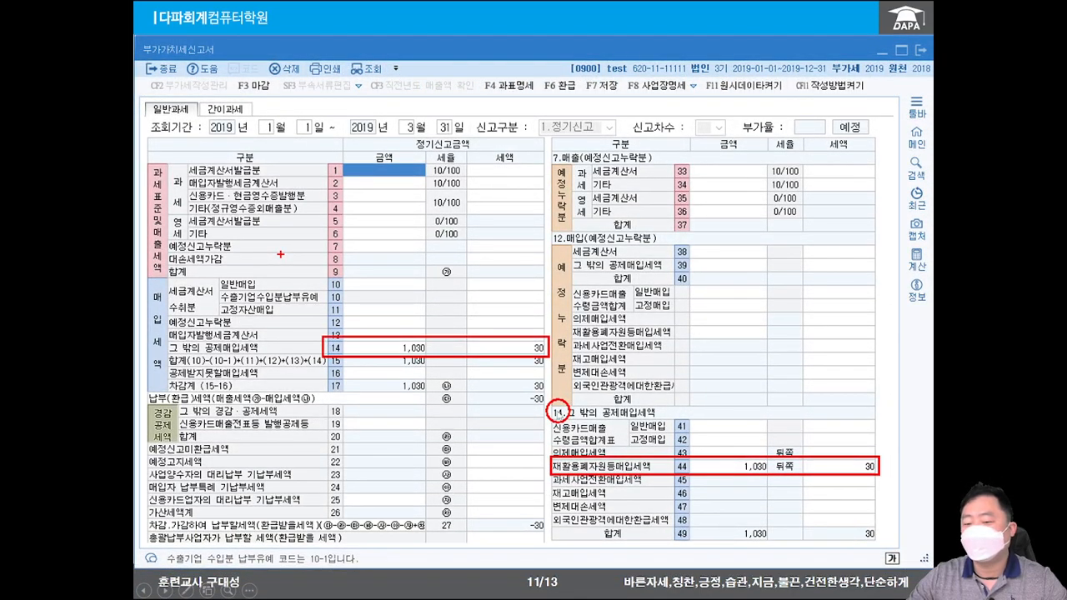
left_click(409, 472)
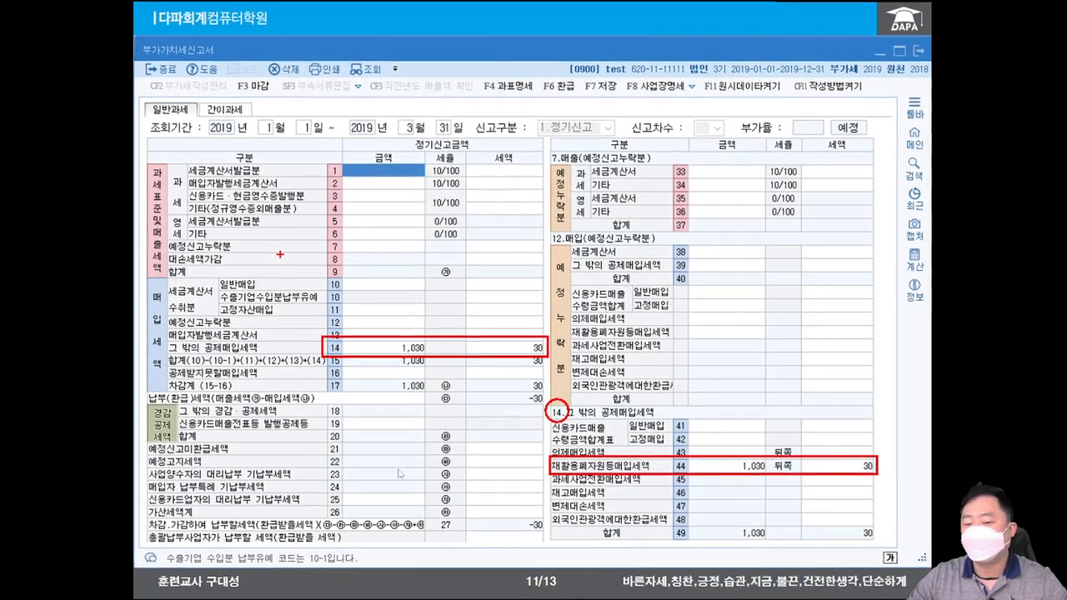